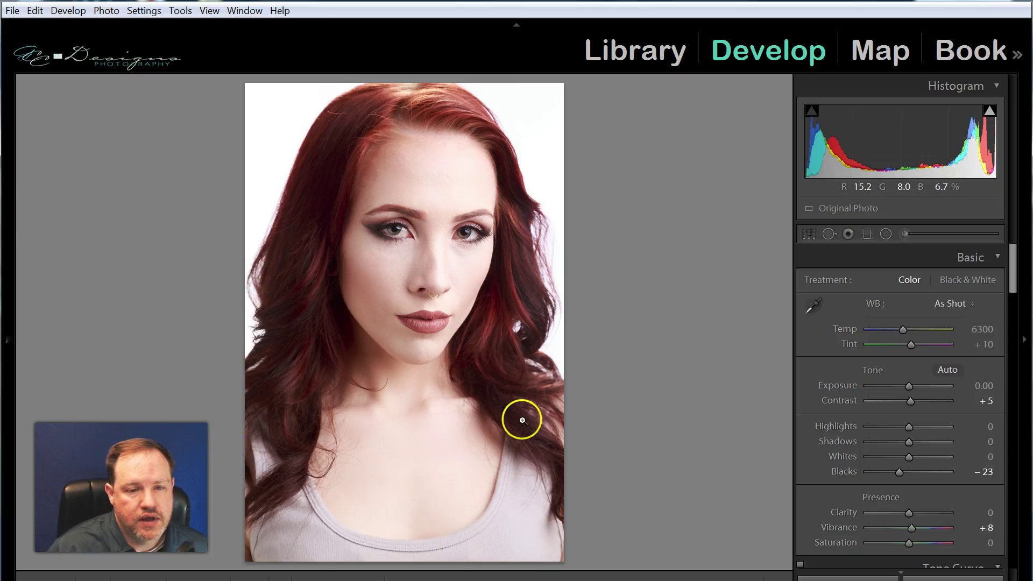
Step: Inspect the skin texture around the chin, lips, nose and cheek at close zoom
{"action": "left_click", "coordinate": [411, 349]}
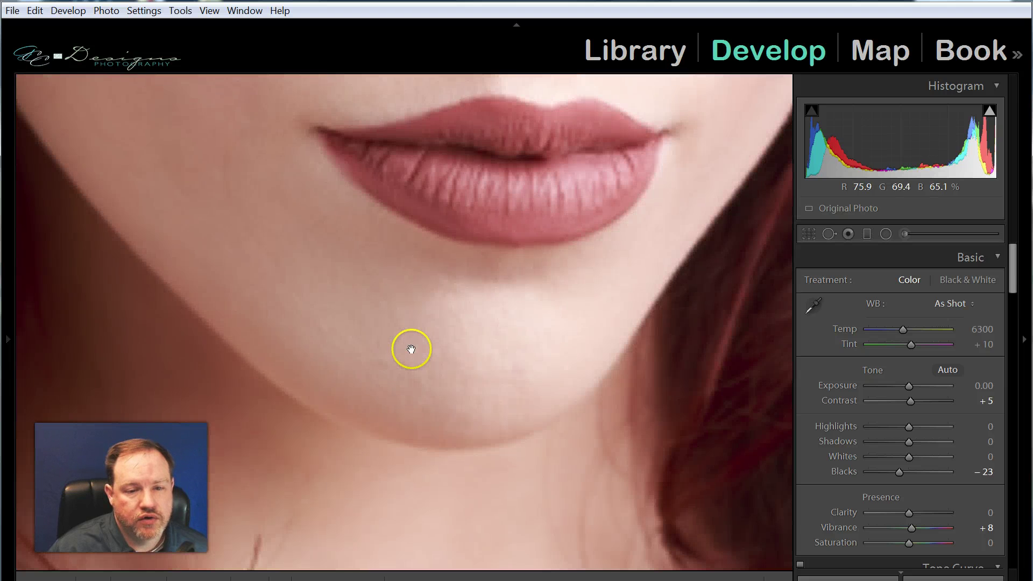
{"action": "left_click_drag", "start_coordinate": [339, 197], "coordinate": [391, 475]}
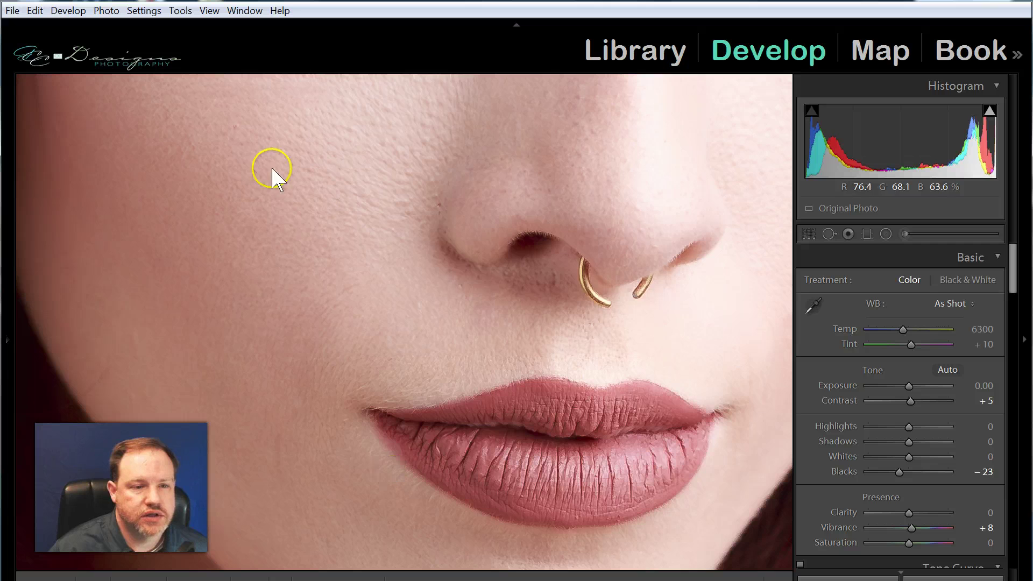
{"action": "left_click", "coordinate": [415, 207]}
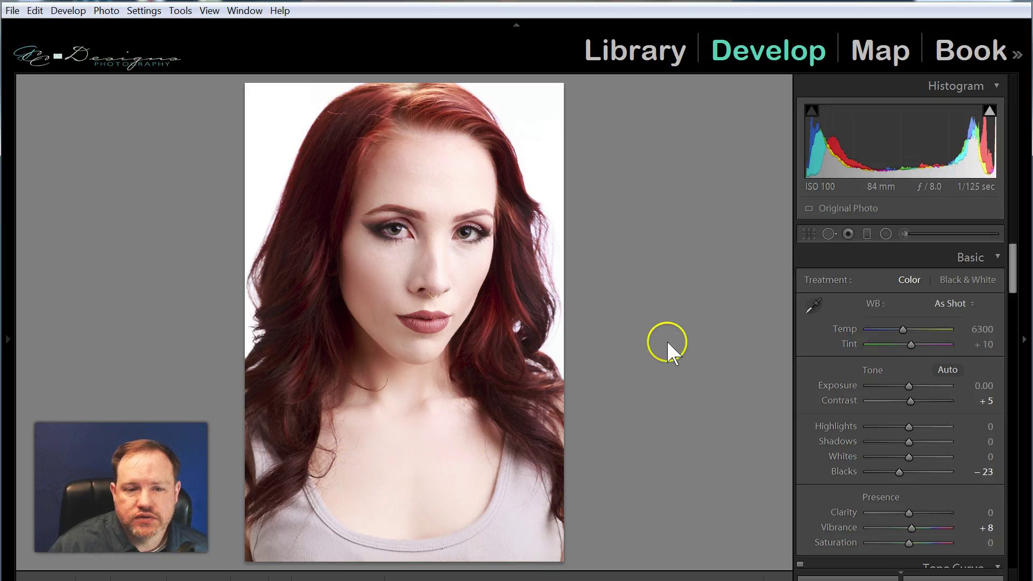
Step: Start an Adjustment Brush with the Soften Skin effect and set its Clarity to -59 and Sharpness to 11
{"action": "left_click", "coordinate": [906, 234]}
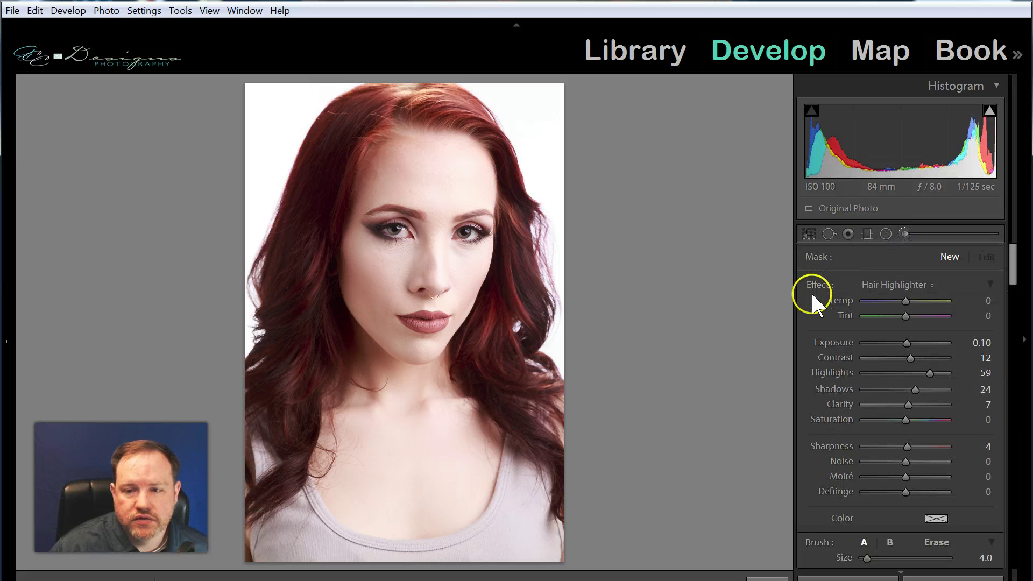
{"action": "left_click", "coordinate": [915, 284]}
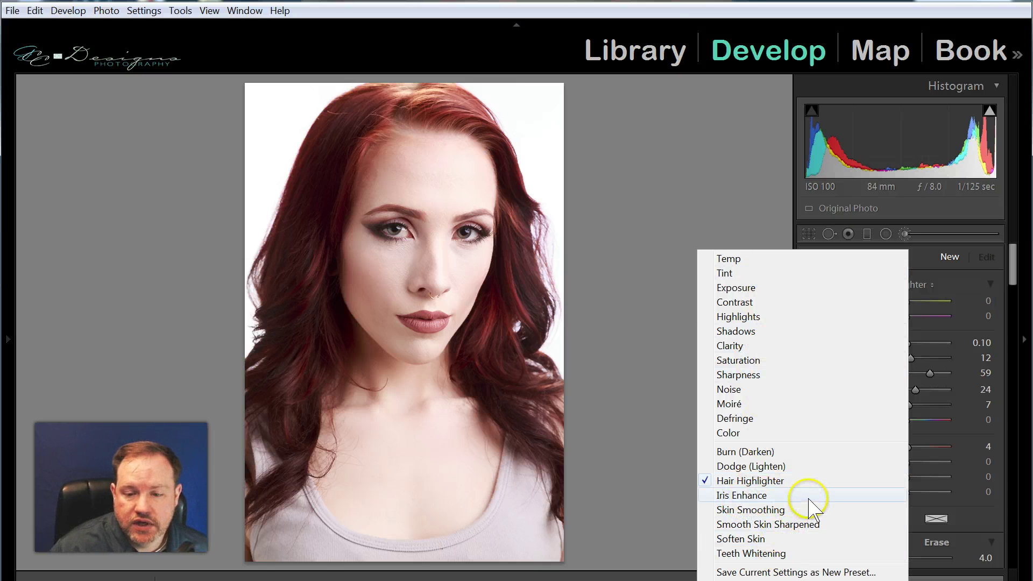
{"action": "left_click", "coordinate": [733, 540]}
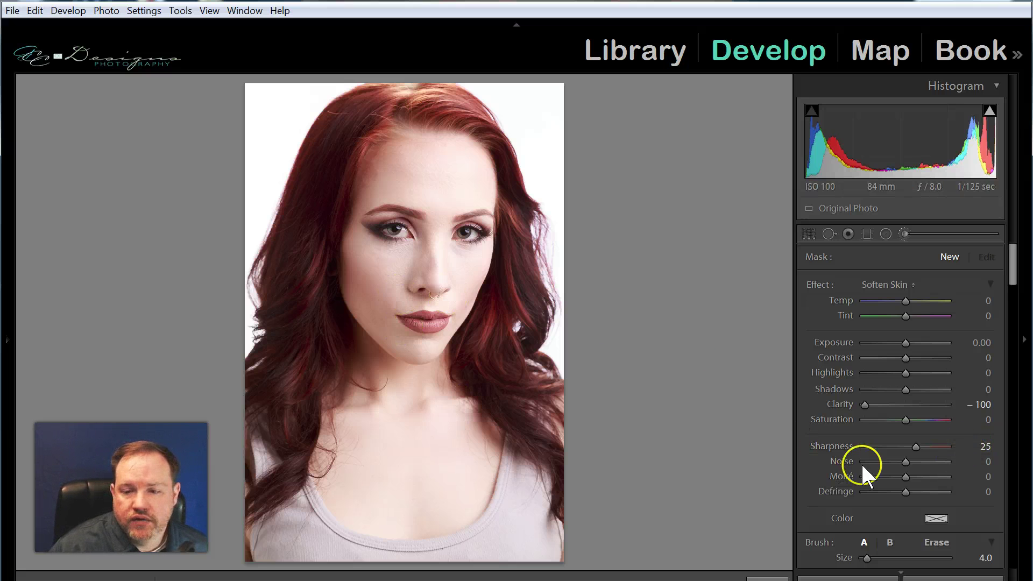
{"action": "mouse_move", "coordinate": [865, 404]}
{"action": "left_mouse_down"}
{"action": "mouse_move", "coordinate": [883, 405]}
{"action": "mouse_move", "coordinate": [880, 415]}
{"action": "left_mouse_up"}
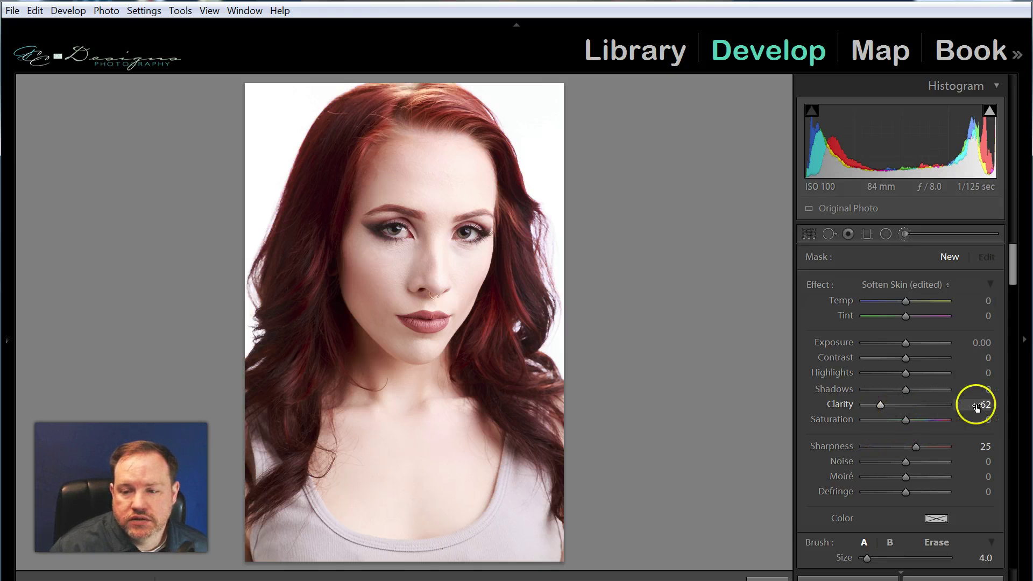
{"action": "left_click_drag", "start_coordinate": [881, 405], "coordinate": [881, 404]}
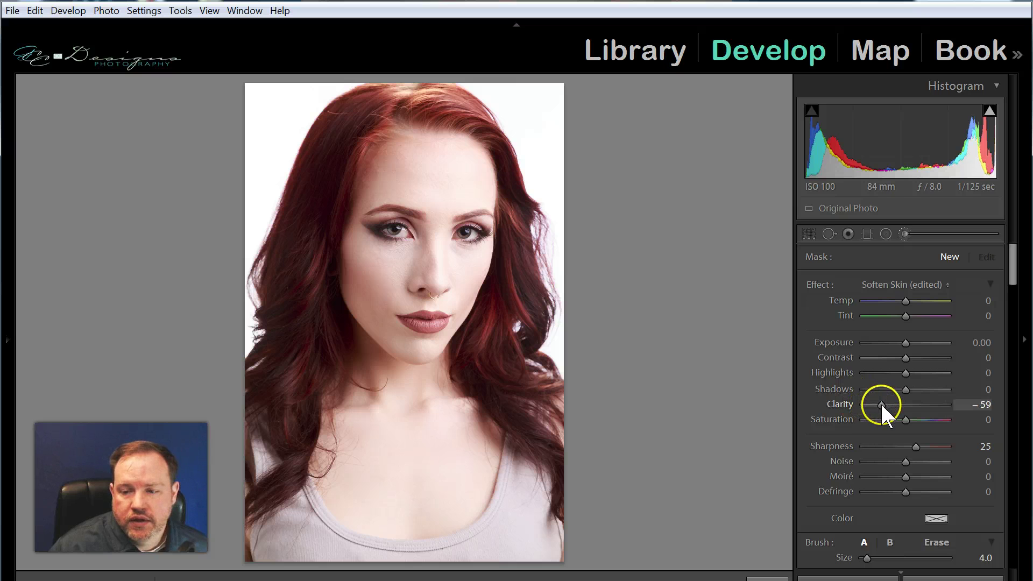
{"action": "left_click_drag", "start_coordinate": [914, 449], "coordinate": [909, 448]}
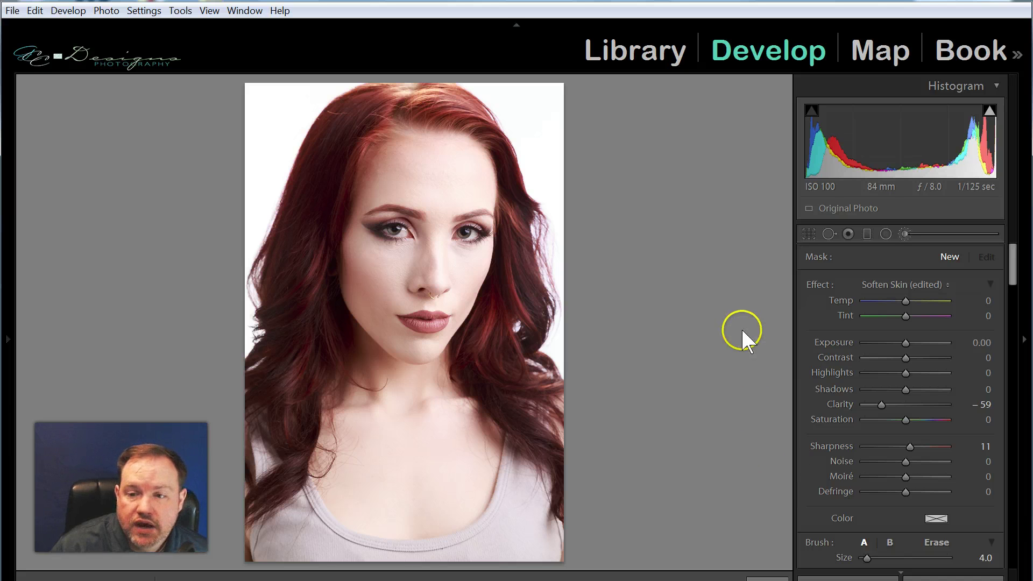
{"action": "left_click", "coordinate": [896, 283]}
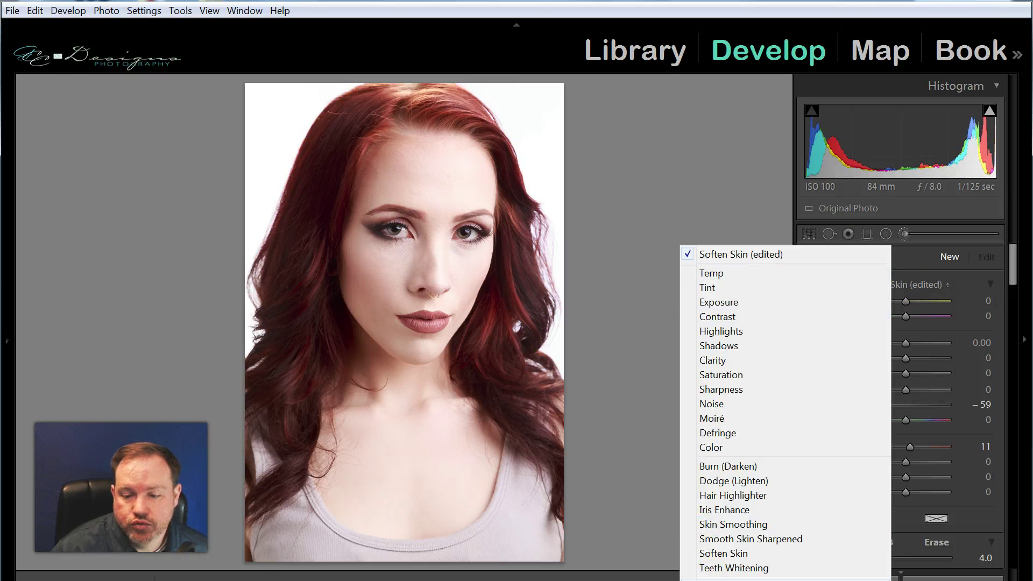
{"action": "left_click", "coordinate": [786, 580]}
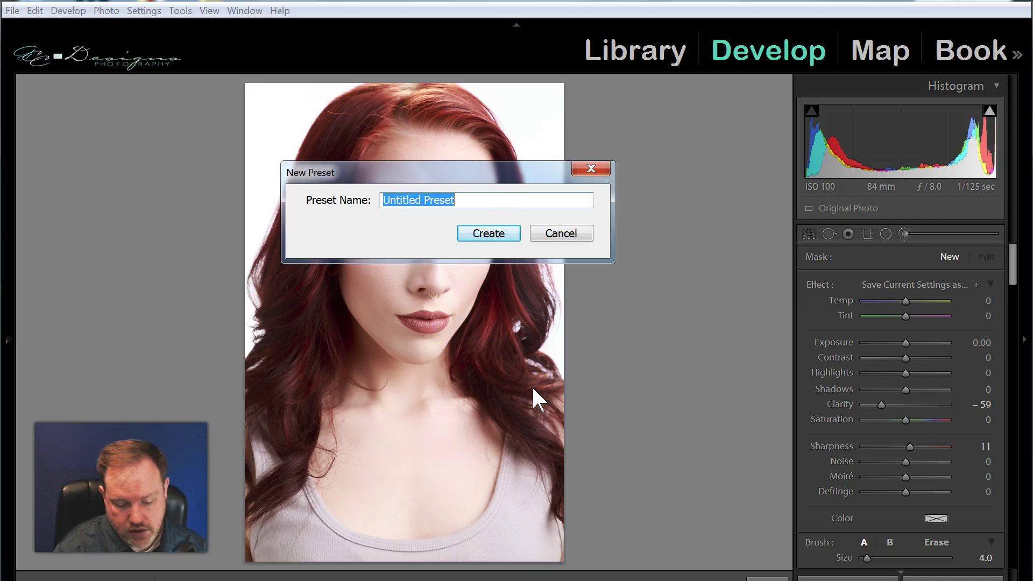
{"action": "type", "text": "Soft smooth skin"}
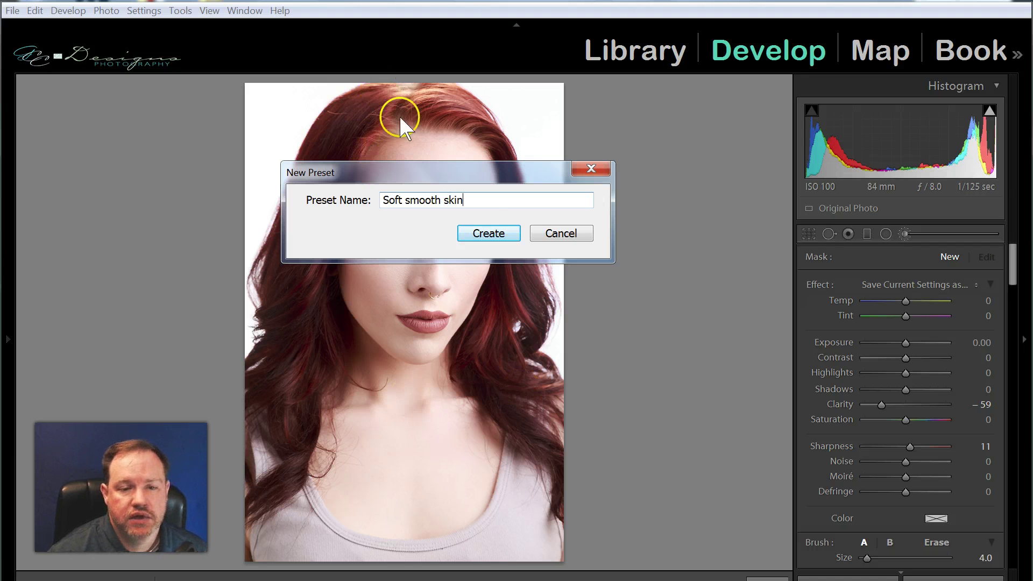
{"action": "left_click", "coordinate": [571, 232]}
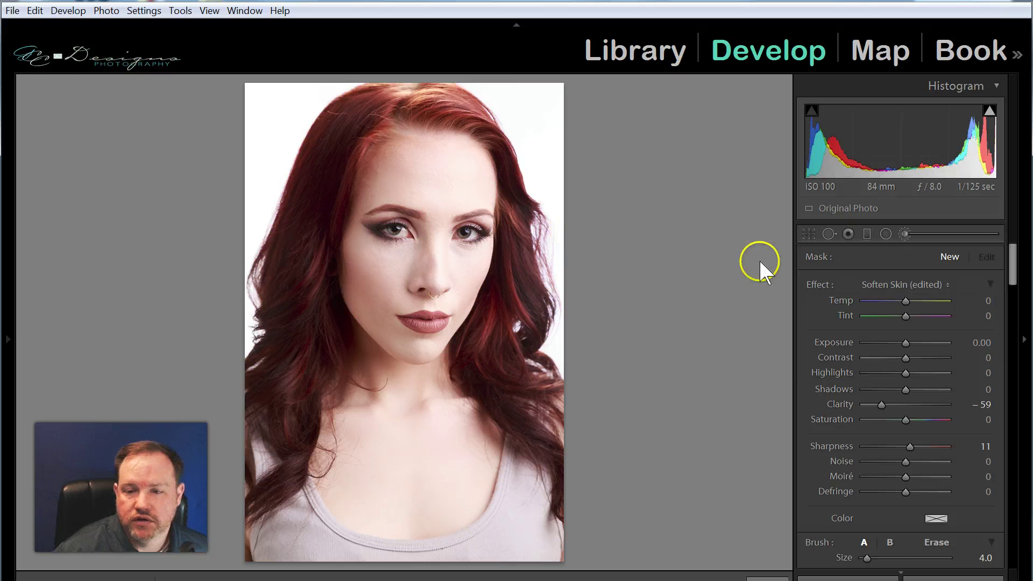
Step: Choose the Smooth Skin Sharpened brush effect and paint it over the skin of the face
{"action": "left_click", "coordinate": [885, 285]}
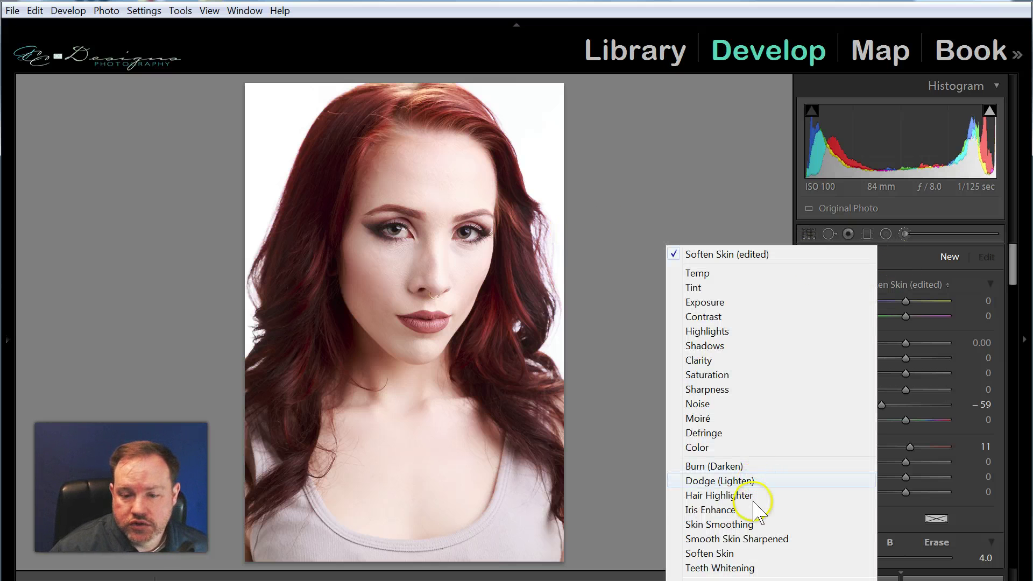
{"action": "left_click", "coordinate": [758, 539]}
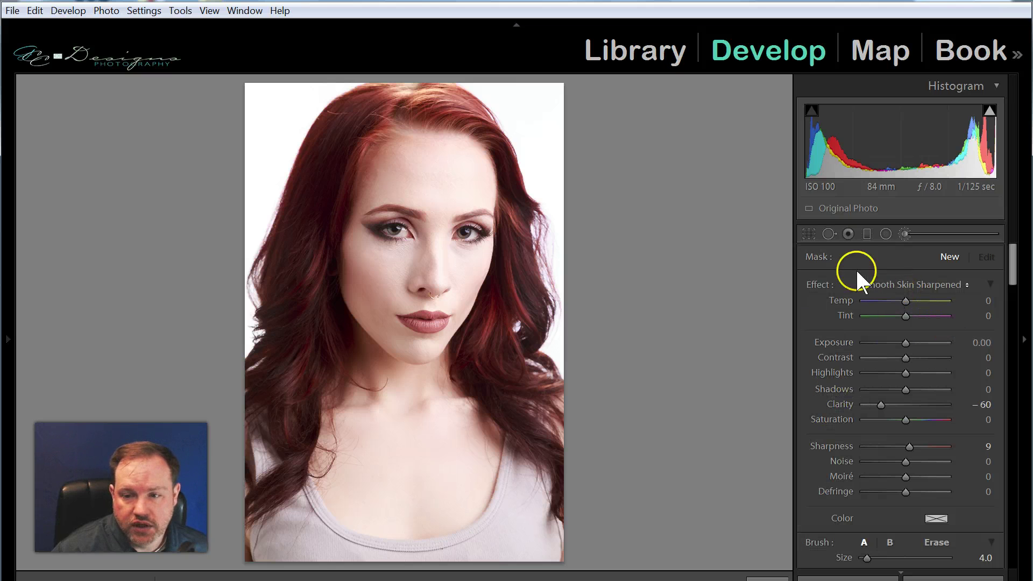
{"action": "scroll", "coordinate": [422, 246], "scroll_direction": "up", "scroll_amount": 1}
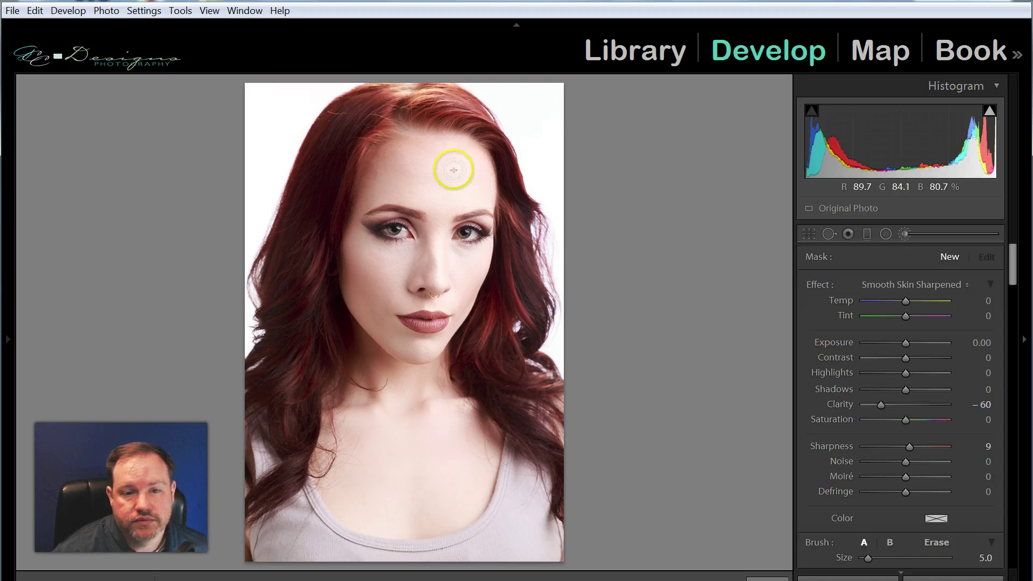
{"action": "scroll", "coordinate": [439, 205], "scroll_direction": "down", "scroll_amount": 1}
{"action": "mouse_move", "coordinate": [441, 216]}
{"action": "left_mouse_down"}
{"action": "mouse_move", "coordinate": [436, 282]}
{"action": "mouse_move", "coordinate": [436, 251]}
{"action": "mouse_move", "coordinate": [424, 270]}
{"action": "mouse_move", "coordinate": [426, 241]}
{"action": "mouse_move", "coordinate": [415, 280]}
{"action": "mouse_move", "coordinate": [415, 254]}
{"action": "mouse_move", "coordinate": [393, 254]}
{"action": "mouse_move", "coordinate": [410, 247]}
{"action": "mouse_move", "coordinate": [362, 244]}
{"action": "mouse_move", "coordinate": [396, 262]}
{"action": "mouse_move", "coordinate": [370, 267]}
{"action": "mouse_move", "coordinate": [405, 279]}
{"action": "mouse_move", "coordinate": [367, 258]}
{"action": "mouse_move", "coordinate": [403, 292]}
{"action": "mouse_move", "coordinate": [393, 312]}
{"action": "mouse_move", "coordinate": [405, 302]}
{"action": "mouse_move", "coordinate": [453, 301]}
{"action": "mouse_move", "coordinate": [451, 257]}
{"action": "mouse_move", "coordinate": [467, 260]}
{"action": "mouse_move", "coordinate": [449, 250]}
{"action": "mouse_move", "coordinate": [485, 255]}
{"action": "mouse_move", "coordinate": [458, 323]}
{"action": "mouse_move", "coordinate": [409, 352]}
{"action": "mouse_move", "coordinate": [427, 353]}
{"action": "mouse_move", "coordinate": [387, 311]}
{"action": "mouse_move", "coordinate": [388, 337]}
{"action": "left_mouse_up"}
{"action": "key", "text": "["}
{"action": "key", "text": "]"}
{"action": "key", "text": "]"}
{"action": "mouse_move", "coordinate": [363, 293]}
{"action": "left_mouse_down"}
{"action": "mouse_move", "coordinate": [375, 318]}
{"action": "mouse_move", "coordinate": [382, 291]}
{"action": "mouse_move", "coordinate": [412, 300]}
{"action": "mouse_move", "coordinate": [363, 261]}
{"action": "mouse_move", "coordinate": [363, 297]}
{"action": "left_mouse_up"}
Step: Enlarge the brush to size 14 and paint the skin smoothing across the chest
{"action": "key", "text": "]"}
{"action": "key", "text": "]"}
{"action": "key", "text": "]"}
{"action": "key", "text": "]"}
{"action": "key", "text": "]"}
{"action": "key", "text": "]"}
{"action": "key", "text": "]"}
{"action": "key", "text": "]"}
{"action": "key", "text": "]"}
{"action": "mouse_move", "coordinate": [401, 415]}
{"action": "left_mouse_down"}
{"action": "mouse_move", "coordinate": [419, 436]}
{"action": "mouse_move", "coordinate": [451, 443]}
{"action": "mouse_move", "coordinate": [411, 522]}
{"action": "mouse_move", "coordinate": [362, 491]}
{"action": "mouse_move", "coordinate": [336, 458]}
{"action": "mouse_move", "coordinate": [355, 437]}
{"action": "mouse_move", "coordinate": [416, 456]}
{"action": "mouse_move", "coordinate": [443, 450]}
{"action": "mouse_move", "coordinate": [405, 462]}
{"action": "mouse_move", "coordinate": [538, 442]}
{"action": "mouse_move", "coordinate": [547, 417]}
{"action": "left_mouse_up"}
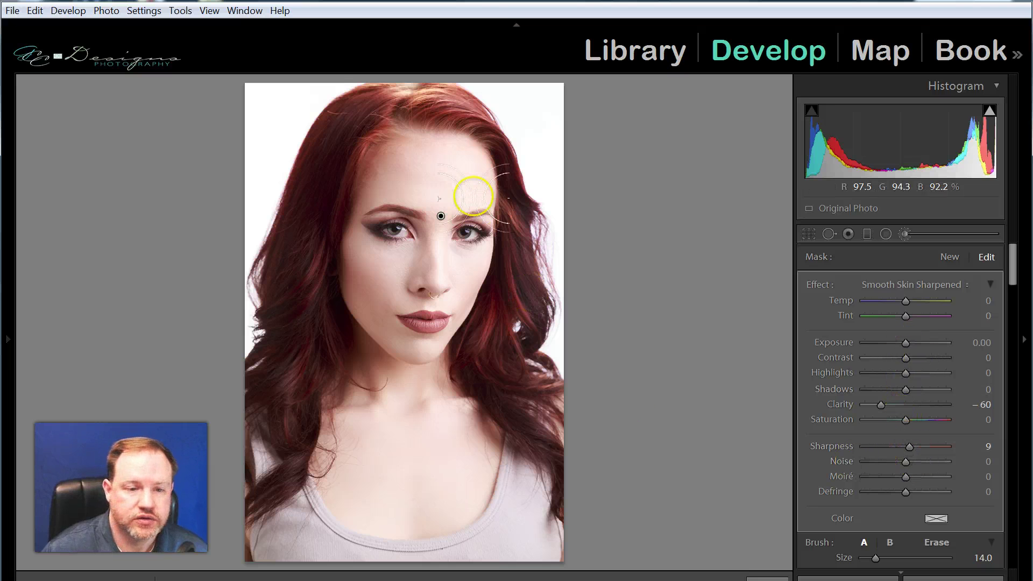
Step: Start a new brush mask with the Hair Highlighter effect
{"action": "left_click", "coordinate": [949, 257]}
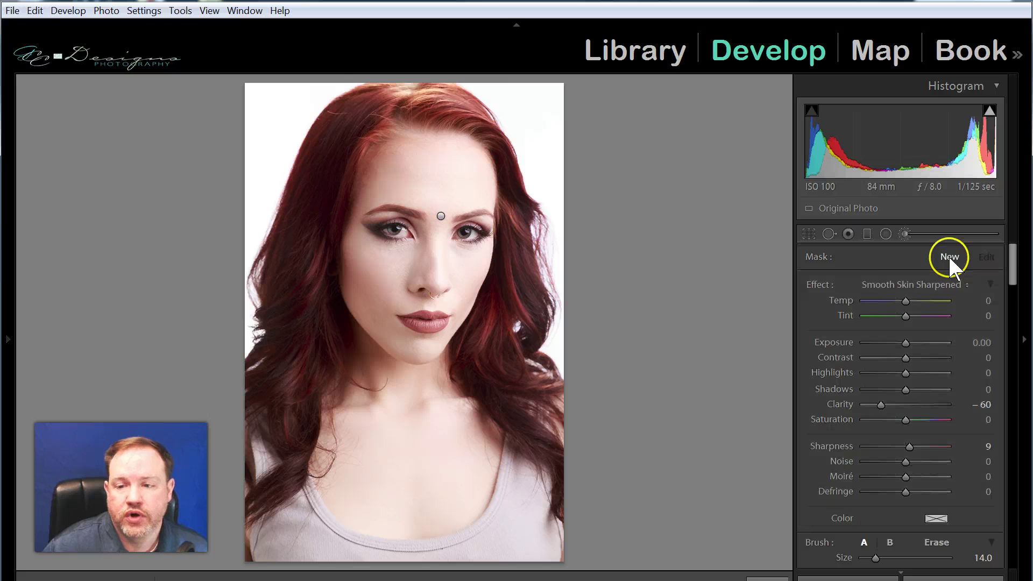
{"action": "left_click", "coordinate": [887, 286]}
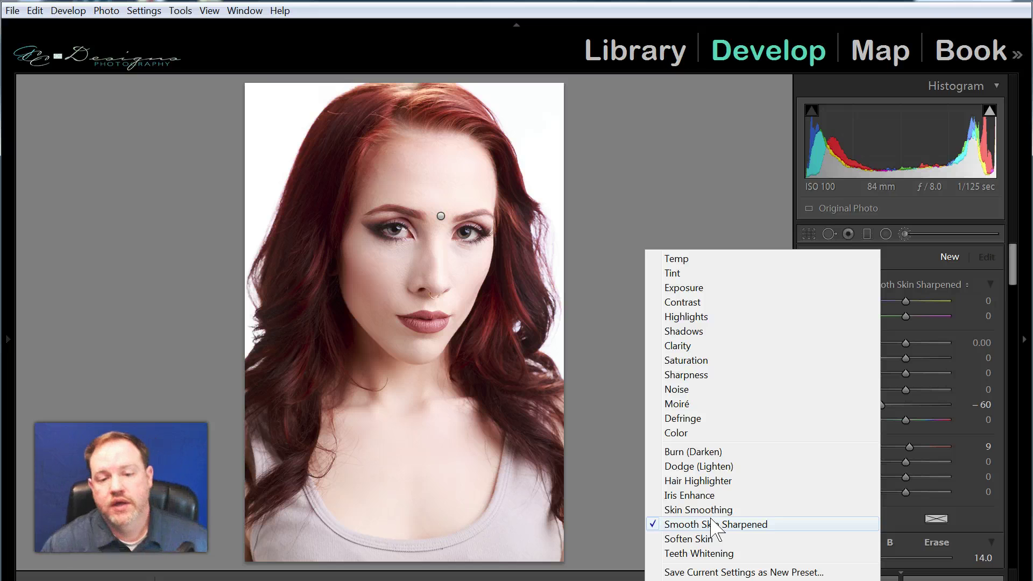
{"action": "left_click", "coordinate": [730, 211]}
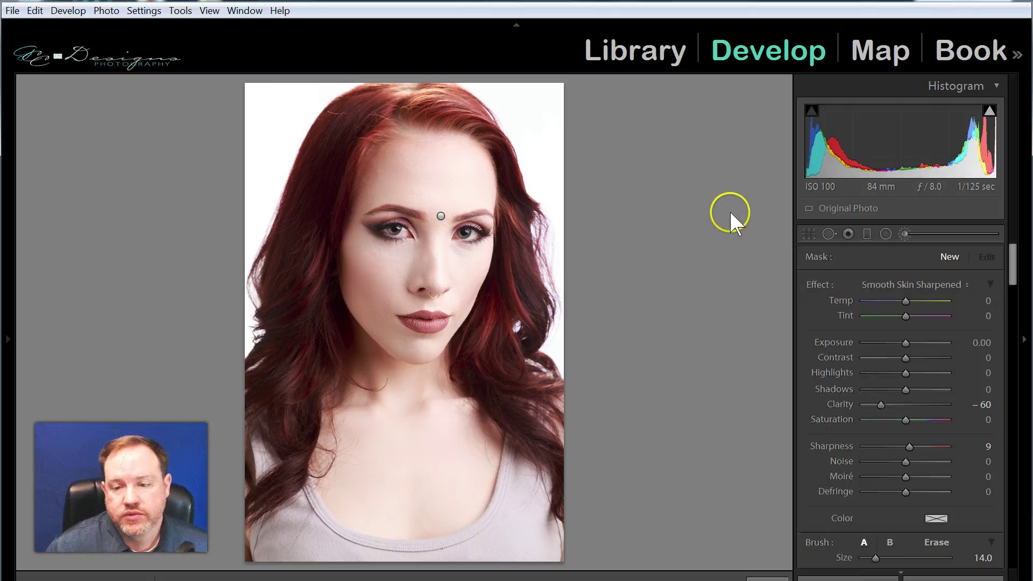
{"action": "scroll", "coordinate": [820, 393], "scroll_direction": "down", "scroll_amount": 5}
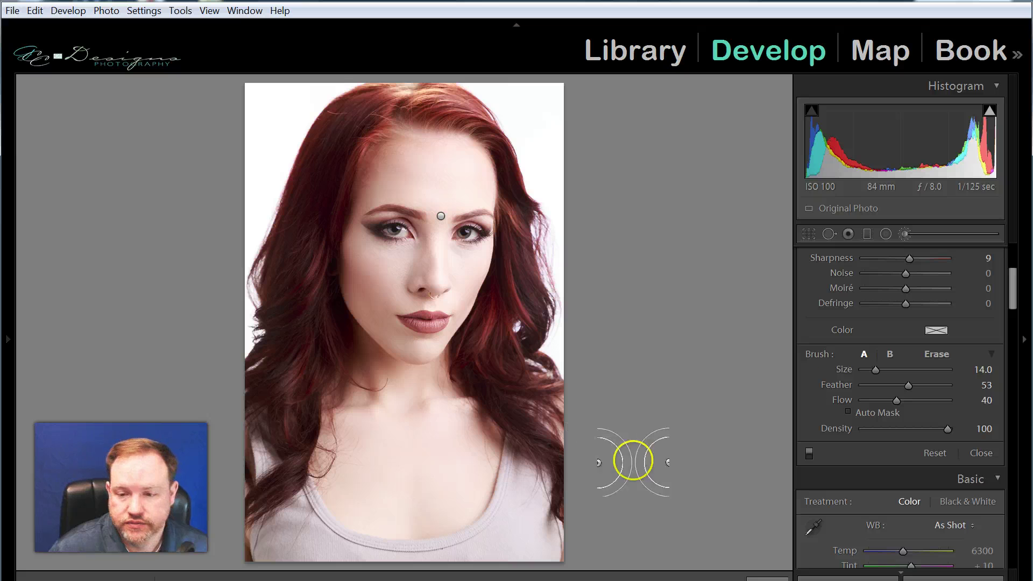
{"action": "scroll", "coordinate": [813, 376], "scroll_direction": "up", "scroll_amount": 5}
{"action": "left_click", "coordinate": [927, 283]}
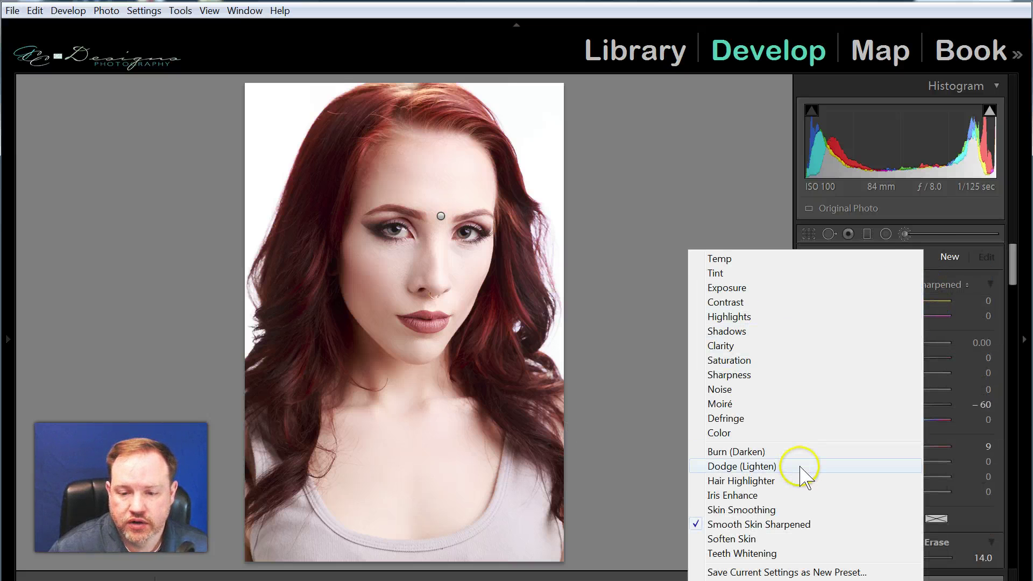
{"action": "left_click", "coordinate": [739, 481]}
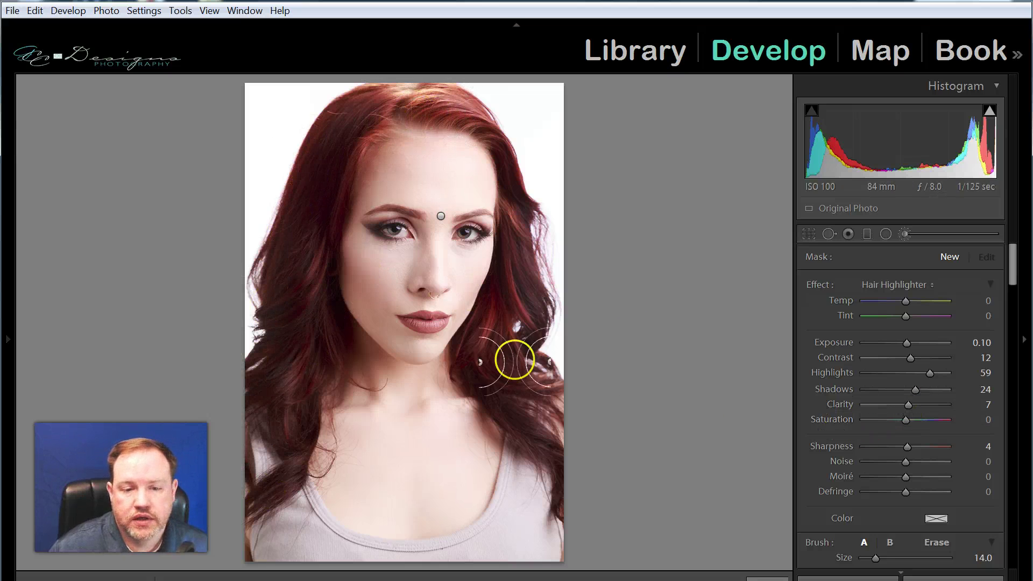
Step: Reduce the brush to size 9 and paint the highlighter effect over the hair
{"action": "scroll", "coordinate": [486, 358], "scroll_direction": "down", "scroll_amount": 3}
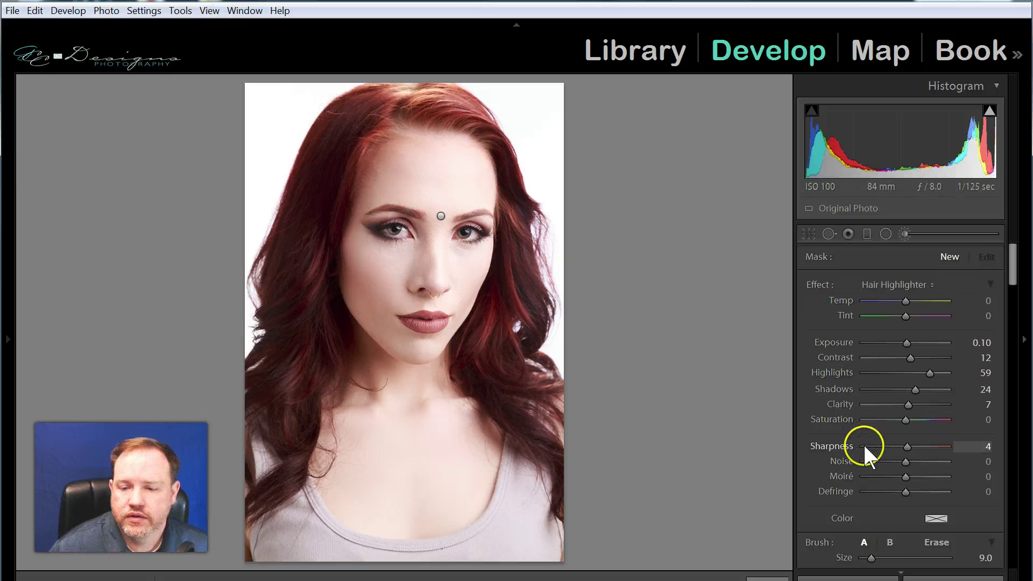
{"action": "scroll", "coordinate": [865, 446], "scroll_direction": "down", "scroll_amount": 4}
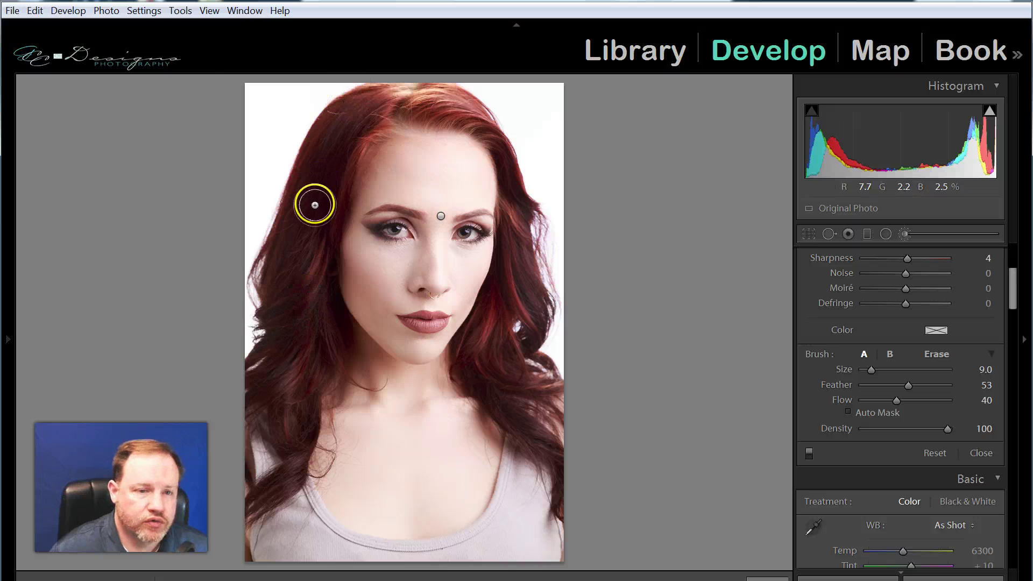
{"action": "left_click_drag", "start_coordinate": [368, 105], "coordinate": [318, 231]}
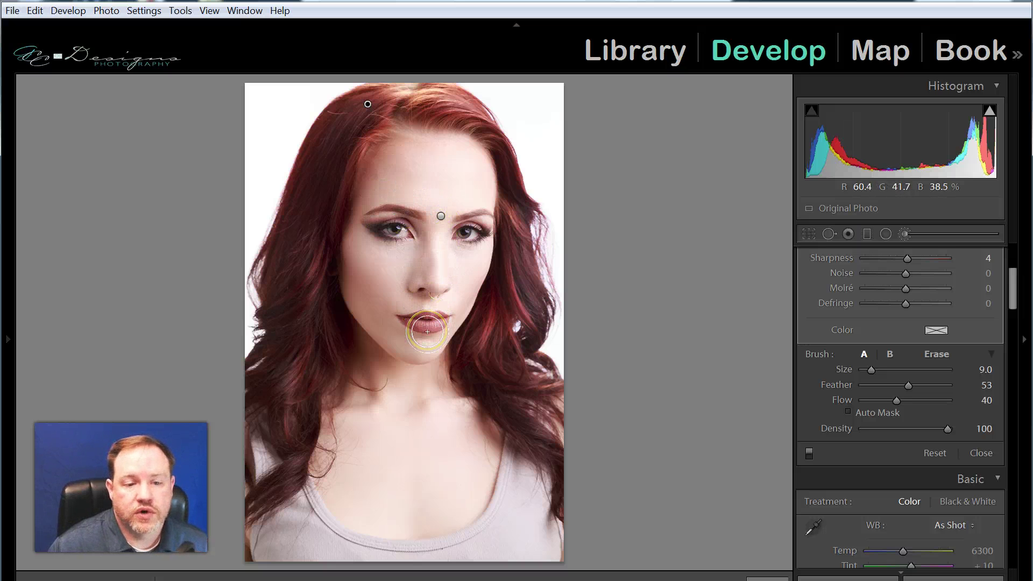
Step: Paint a new Hair Highlighter mask over the upper and lower lips, using brush sizes from 6 to 8
{"action": "left_click", "coordinate": [905, 233]}
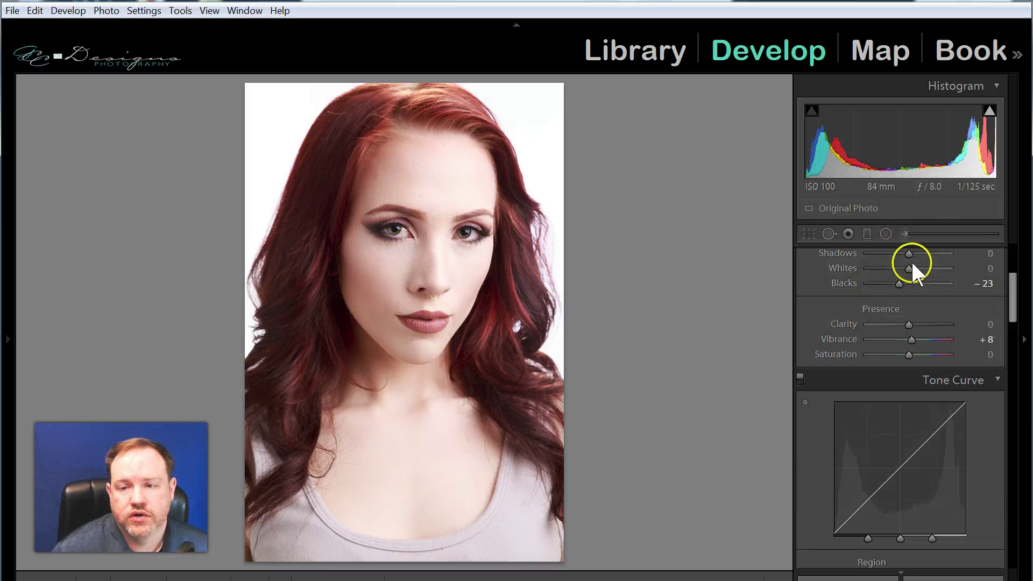
{"action": "left_click", "coordinate": [439, 318]}
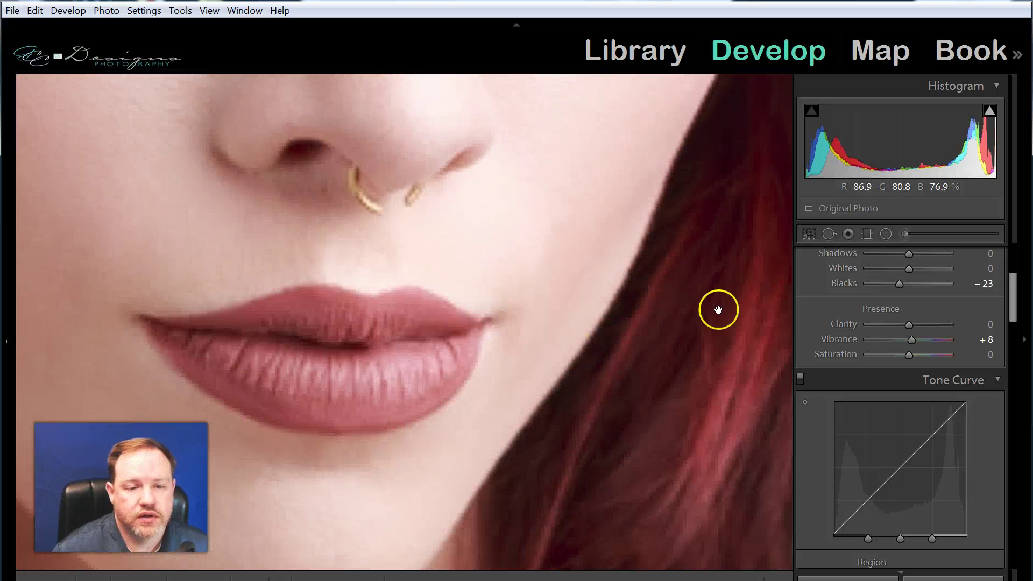
{"action": "left_click", "coordinate": [906, 232]}
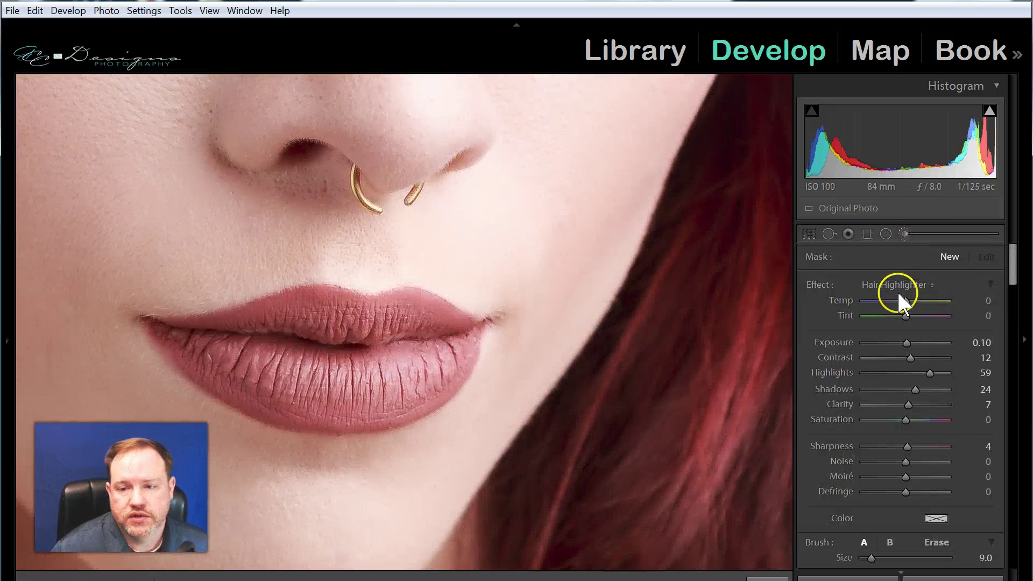
{"action": "scroll", "coordinate": [288, 325], "scroll_direction": "down", "scroll_amount": 1}
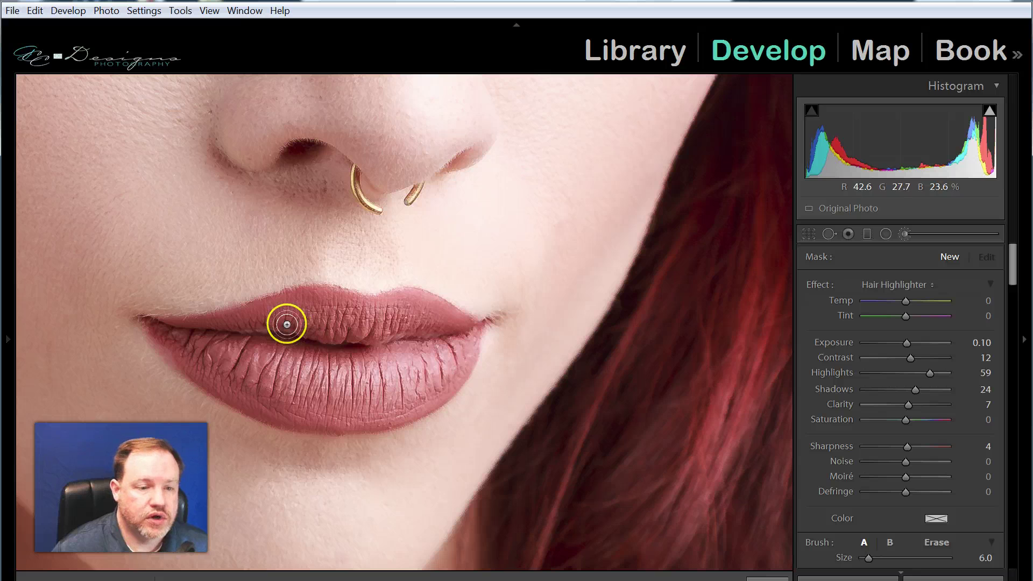
{"action": "left_click_drag", "start_coordinate": [321, 319], "coordinate": [418, 324]}
{"action": "scroll", "coordinate": [433, 365], "scroll_direction": "up", "scroll_amount": 4}
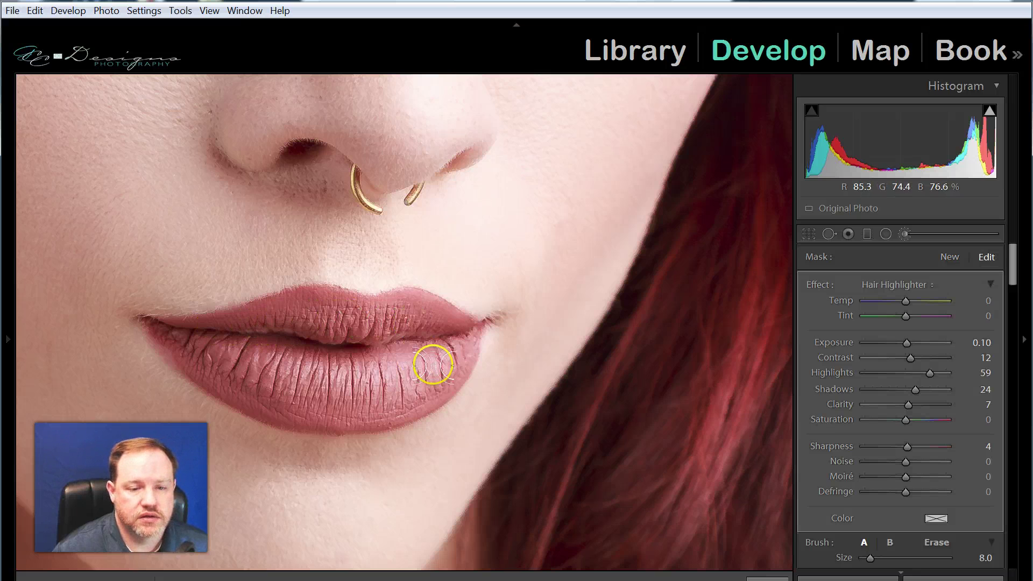
{"action": "mouse_move", "coordinate": [441, 363]}
{"action": "left_mouse_down"}
{"action": "mouse_move", "coordinate": [325, 388]}
{"action": "mouse_move", "coordinate": [397, 382]}
{"action": "mouse_move", "coordinate": [237, 360]}
{"action": "mouse_move", "coordinate": [375, 389]}
{"action": "mouse_move", "coordinate": [417, 384]}
{"action": "mouse_move", "coordinate": [355, 372]}
{"action": "mouse_move", "coordinate": [403, 356]}
{"action": "left_mouse_up"}
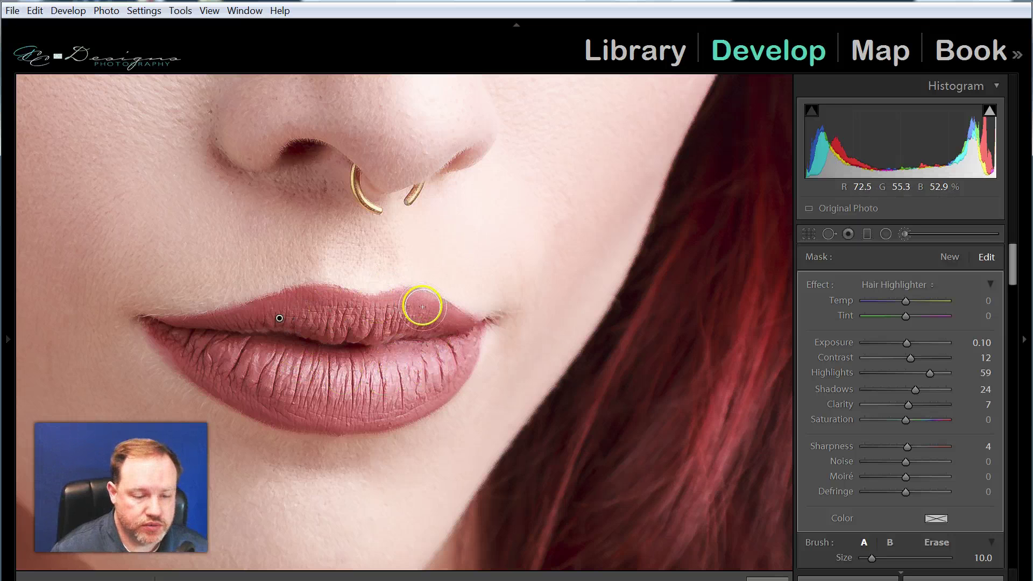
Step: Paint the Hair Highlighter effect along the right-hand eyebrow with a size 9 brush
{"action": "left_click_drag", "start_coordinate": [292, 211], "coordinate": [311, 304]}
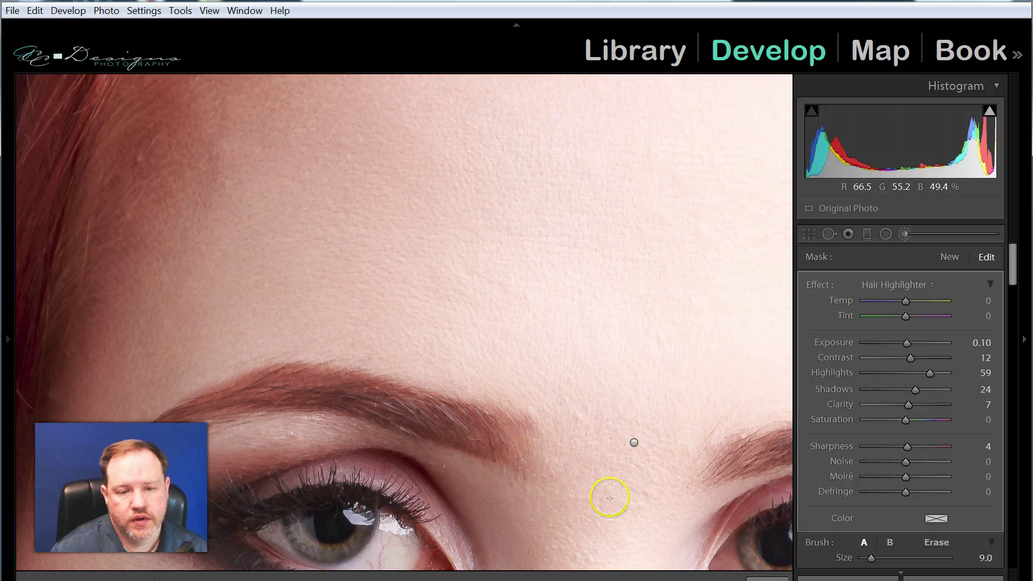
{"action": "left_click_drag", "start_coordinate": [580, 495], "coordinate": [345, 457]}
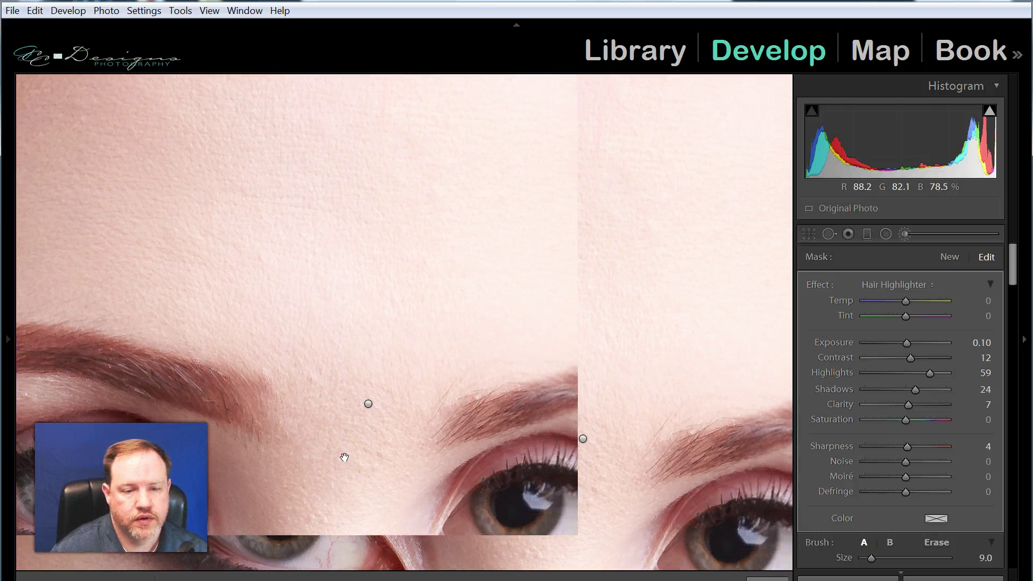
{"action": "left_click_drag", "start_coordinate": [345, 458], "coordinate": [288, 431]}
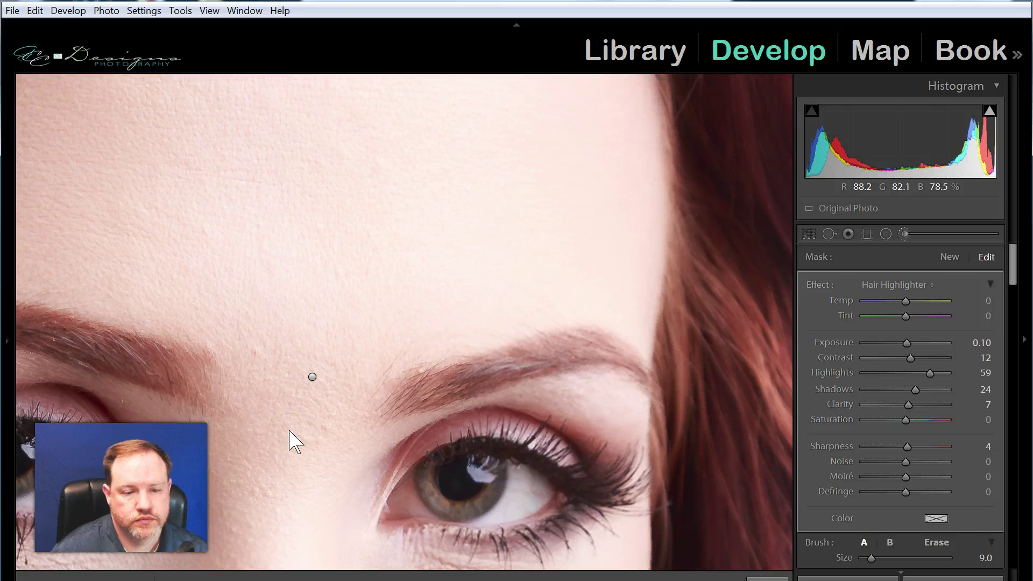
{"action": "mouse_move", "coordinate": [403, 404]}
{"action": "left_mouse_down"}
{"action": "mouse_move", "coordinate": [456, 377]}
{"action": "mouse_move", "coordinate": [578, 353]}
{"action": "mouse_move", "coordinate": [570, 354]}
{"action": "mouse_move", "coordinate": [651, 385]}
{"action": "mouse_move", "coordinate": [493, 379]}
{"action": "mouse_move", "coordinate": [408, 398]}
{"action": "mouse_move", "coordinate": [633, 375]}
{"action": "left_mouse_up"}
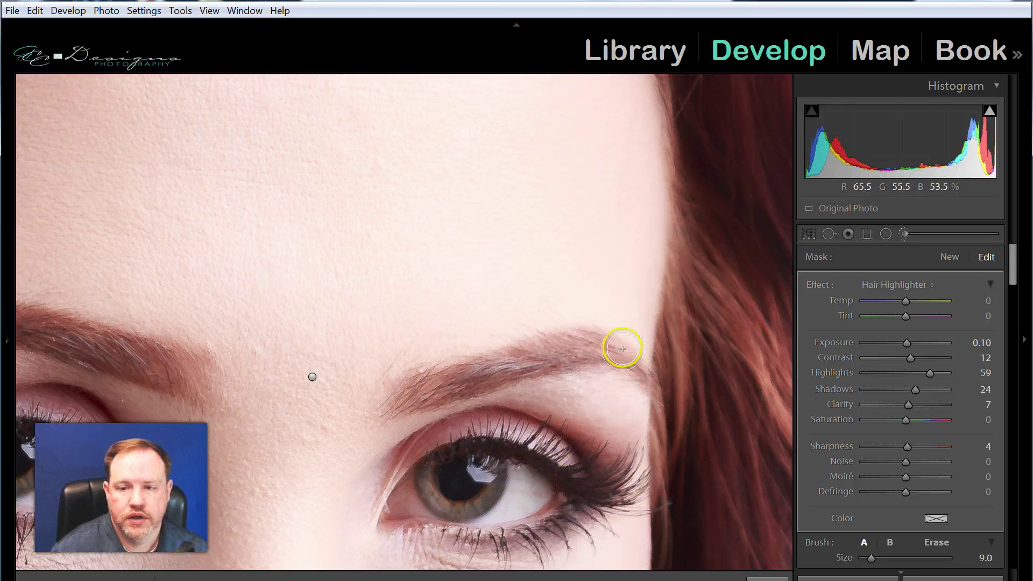
Step: Switch the brush effect to Iris Enhance and paint it over the right-hand iris with a size 6 brush
{"action": "left_click", "coordinate": [915, 285]}
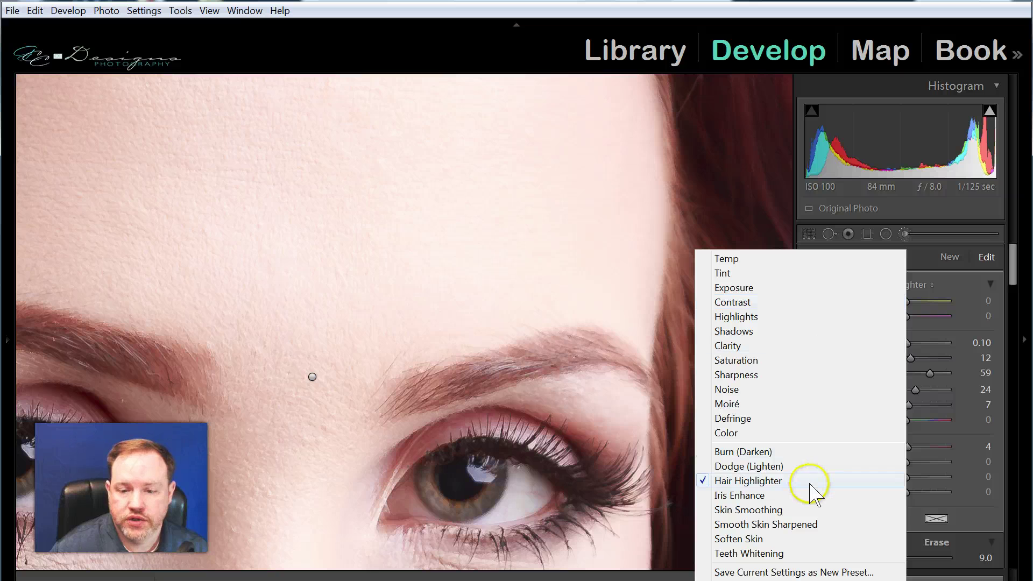
{"action": "left_click", "coordinate": [757, 495]}
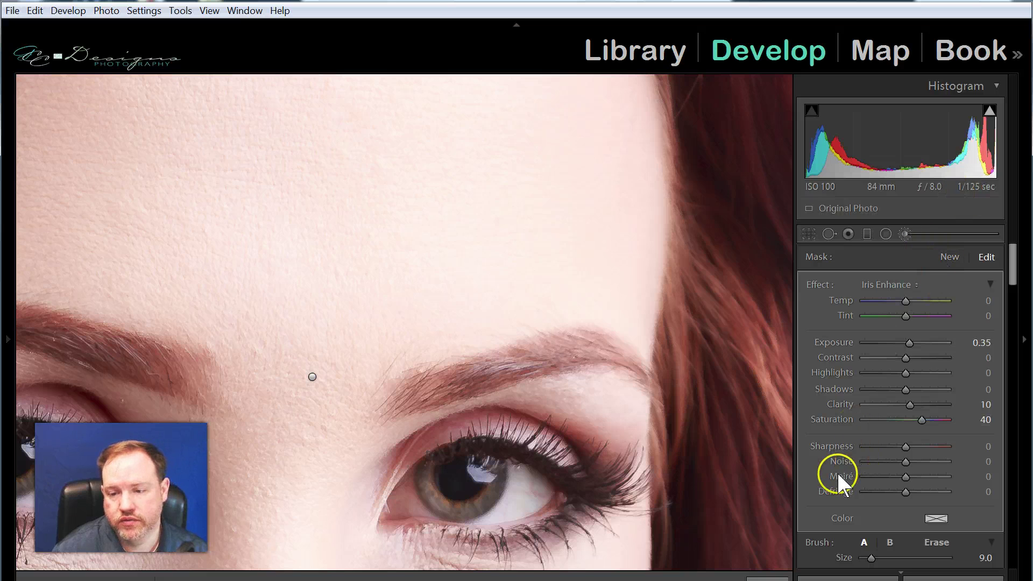
{"action": "key", "text": "bracketleft"}
{"action": "key", "text": "bracketleft"}
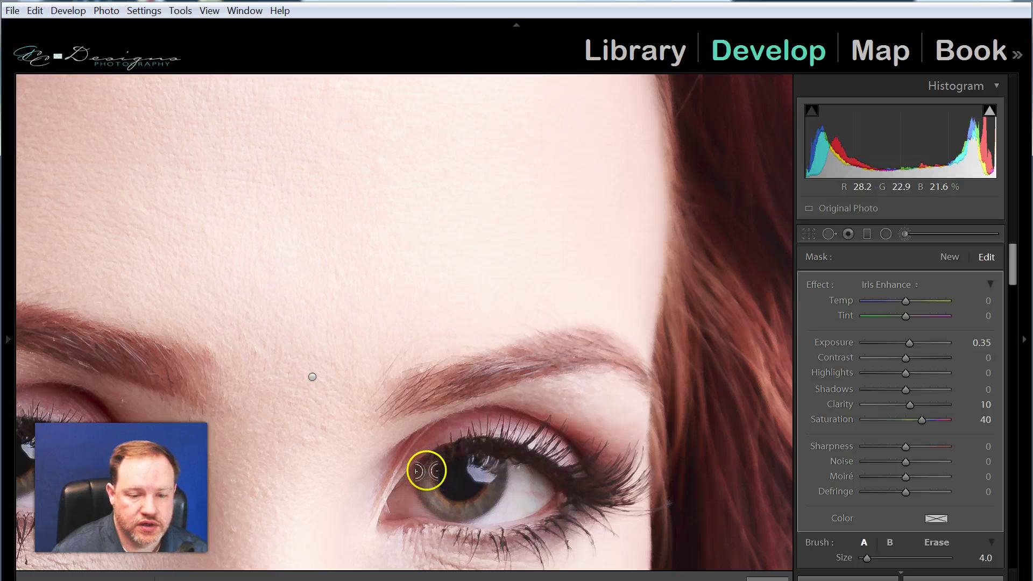
{"action": "key", "text": "bracketright"}
{"action": "mouse_move", "coordinate": [425, 472]}
{"action": "left_mouse_down"}
{"action": "mouse_move", "coordinate": [430, 500]}
{"action": "mouse_move", "coordinate": [461, 541]}
{"action": "mouse_move", "coordinate": [441, 504]}
{"action": "left_mouse_up"}
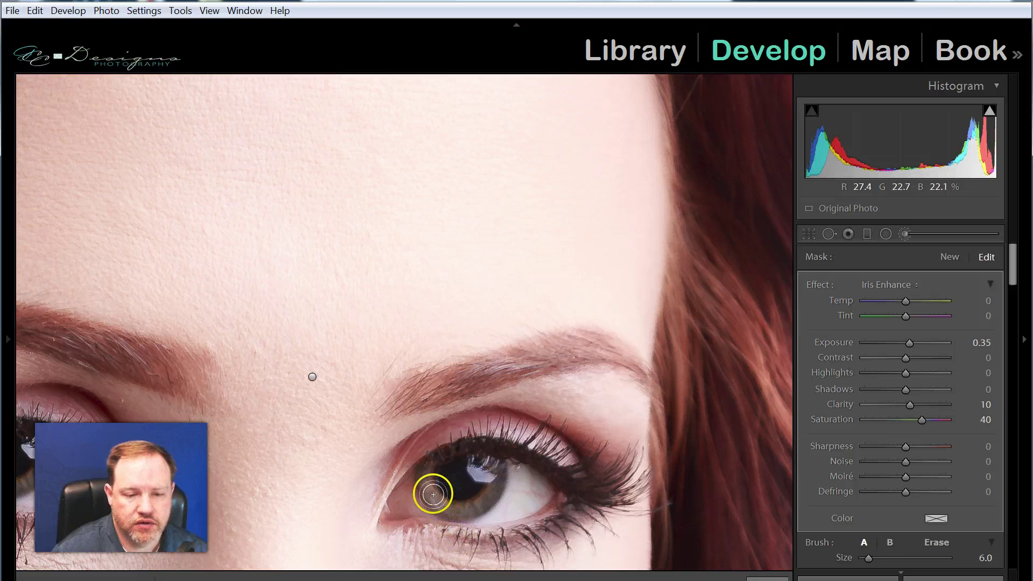
{"action": "mouse_move", "coordinate": [443, 509]}
{"action": "left_mouse_down"}
{"action": "mouse_move", "coordinate": [470, 509]}
{"action": "mouse_move", "coordinate": [494, 462]}
{"action": "mouse_move", "coordinate": [486, 501]}
{"action": "mouse_move", "coordinate": [494, 451]}
{"action": "mouse_move", "coordinate": [487, 504]}
{"action": "mouse_move", "coordinate": [446, 510]}
{"action": "mouse_move", "coordinate": [464, 511]}
{"action": "mouse_move", "coordinate": [434, 494]}
{"action": "mouse_move", "coordinate": [425, 462]}
{"action": "mouse_move", "coordinate": [434, 510]}
{"action": "left_mouse_up"}
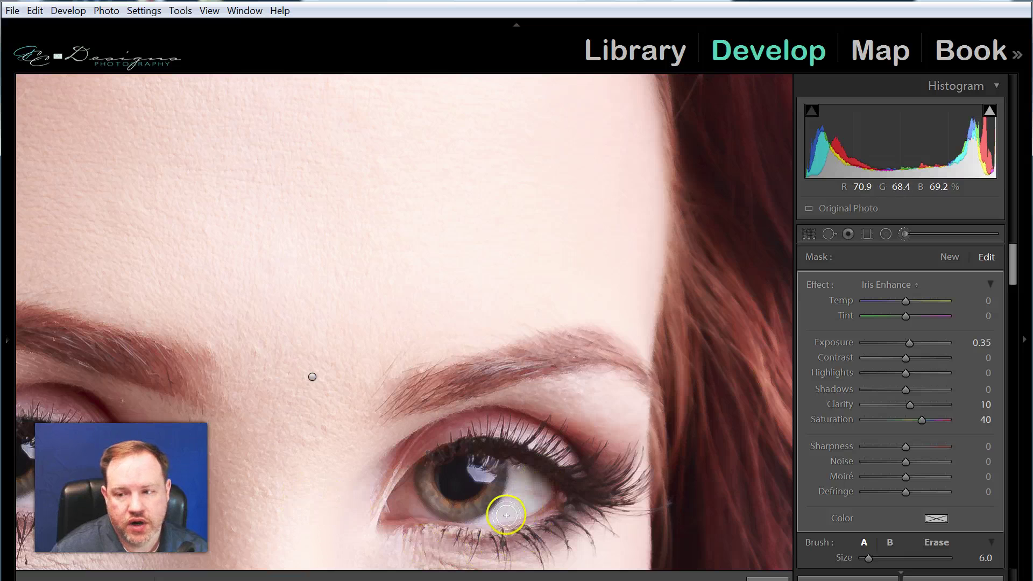
Step: Paint the Iris Enhance effect over the left-hand iris with the size 6 brush and close the Adjustment Brush
{"action": "left_click_drag", "start_coordinate": [253, 472], "coordinate": [466, 423]}
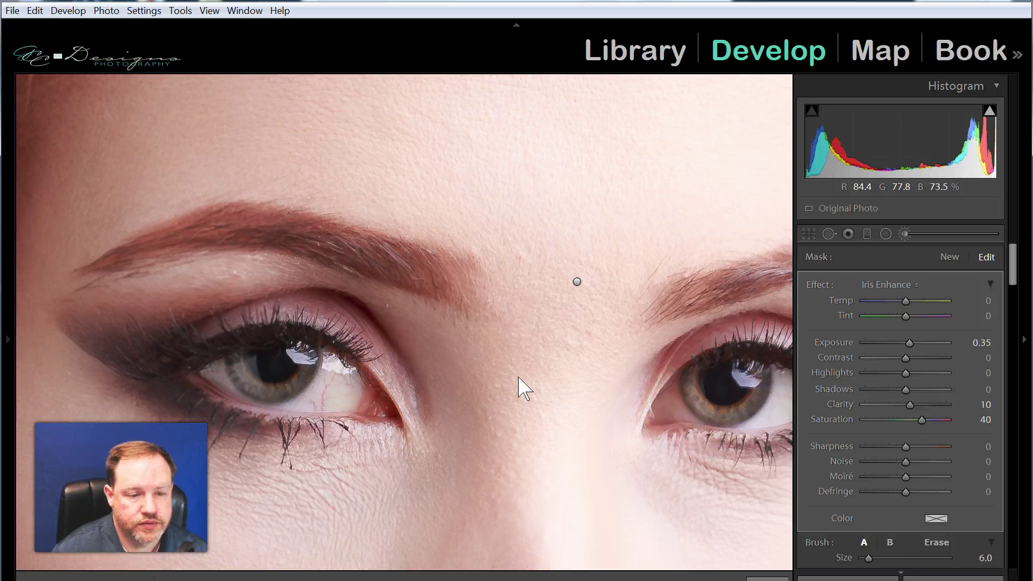
{"action": "left_click_drag", "start_coordinate": [308, 450], "coordinate": [366, 437]}
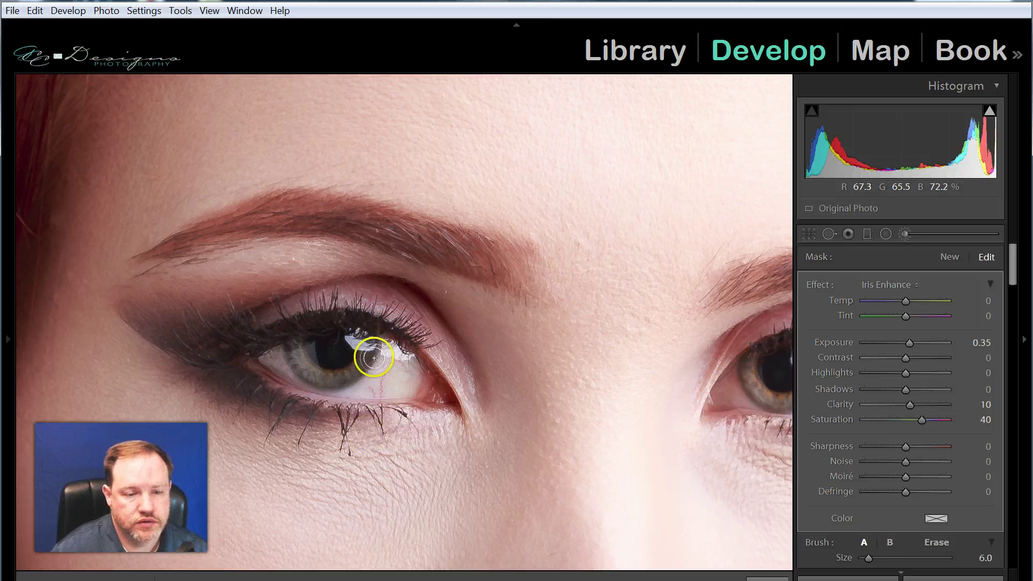
{"action": "mouse_move", "coordinate": [305, 372]}
{"action": "left_mouse_down"}
{"action": "mouse_move", "coordinate": [298, 347]}
{"action": "mouse_move", "coordinate": [300, 363]}
{"action": "mouse_move", "coordinate": [351, 386]}
{"action": "mouse_move", "coordinate": [369, 346]}
{"action": "mouse_move", "coordinate": [330, 373]}
{"action": "mouse_move", "coordinate": [291, 346]}
{"action": "mouse_move", "coordinate": [303, 446]}
{"action": "left_mouse_up"}
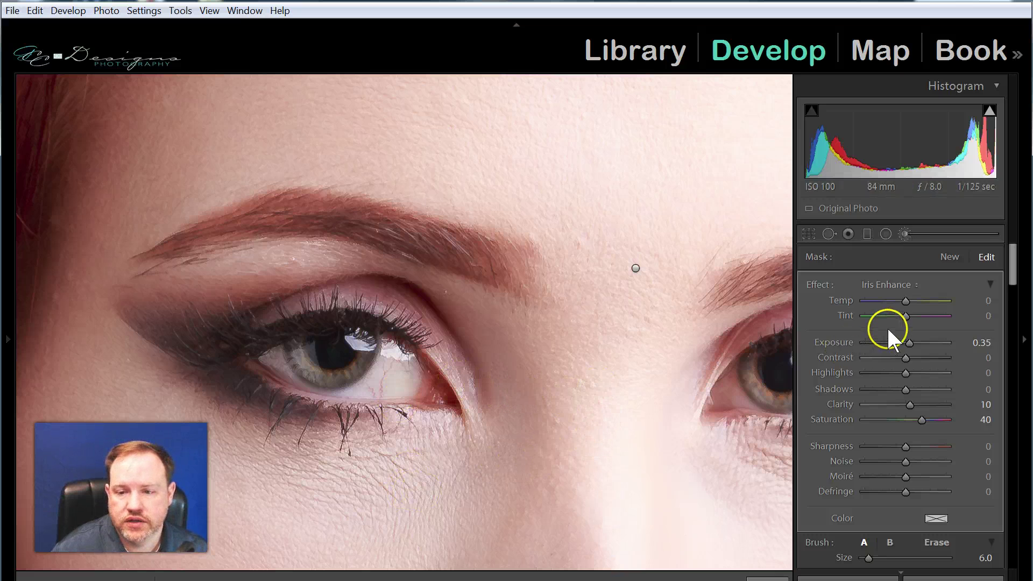
{"action": "left_click", "coordinate": [954, 258]}
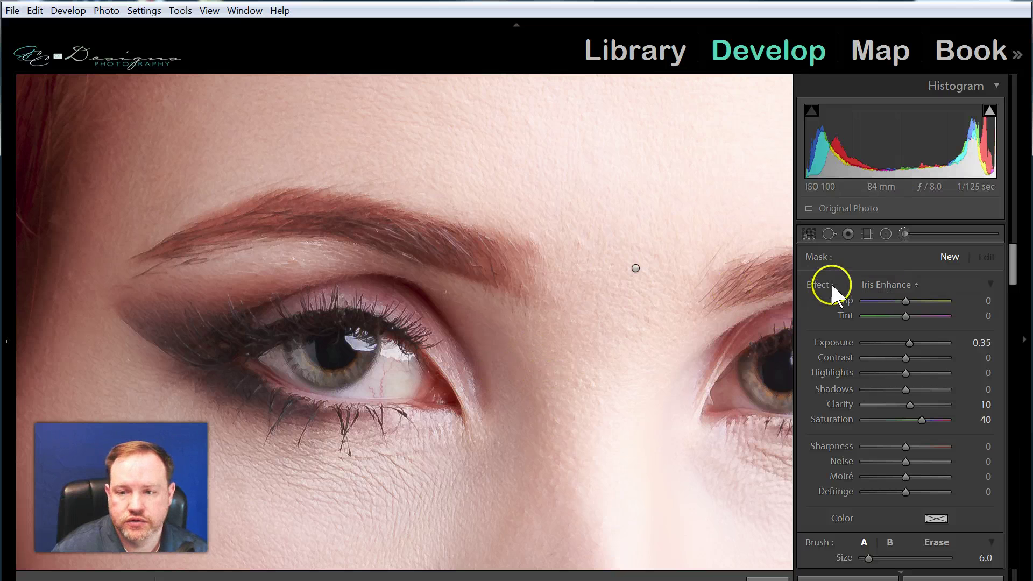
{"action": "left_click", "coordinate": [904, 237]}
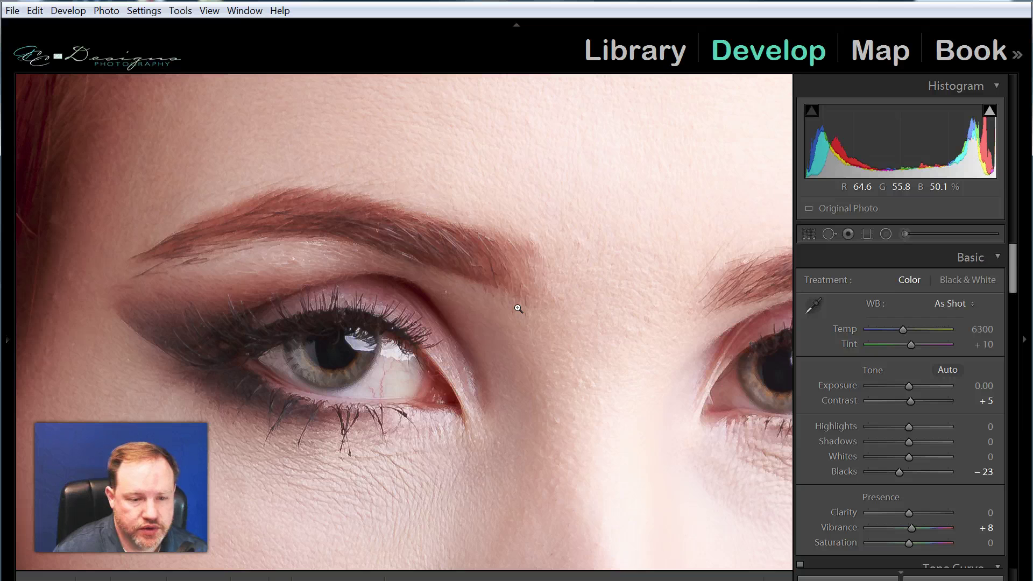
{"action": "left_click", "coordinate": [537, 266]}
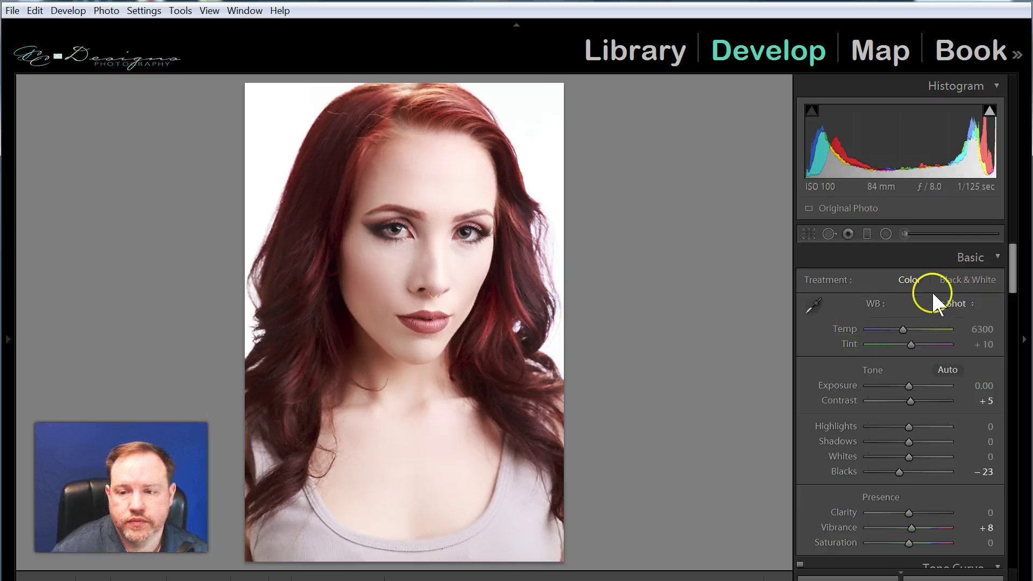
Step: Paint a new Burn (Darken) mask along the cheek contours, the sides of the face and the neck, using brush sizes 7 to 9
{"action": "left_click", "coordinate": [905, 233]}
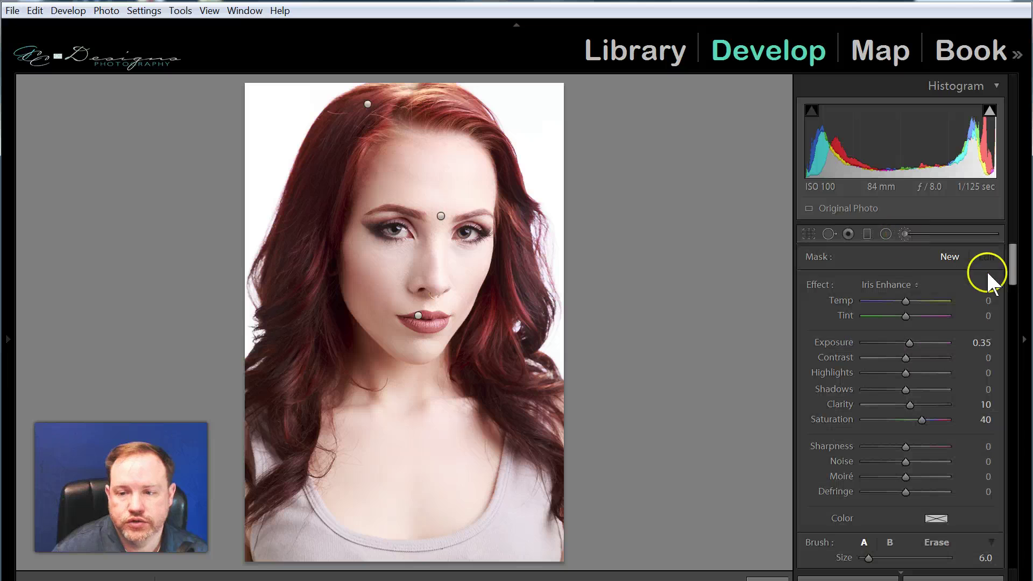
{"action": "left_click", "coordinate": [904, 285]}
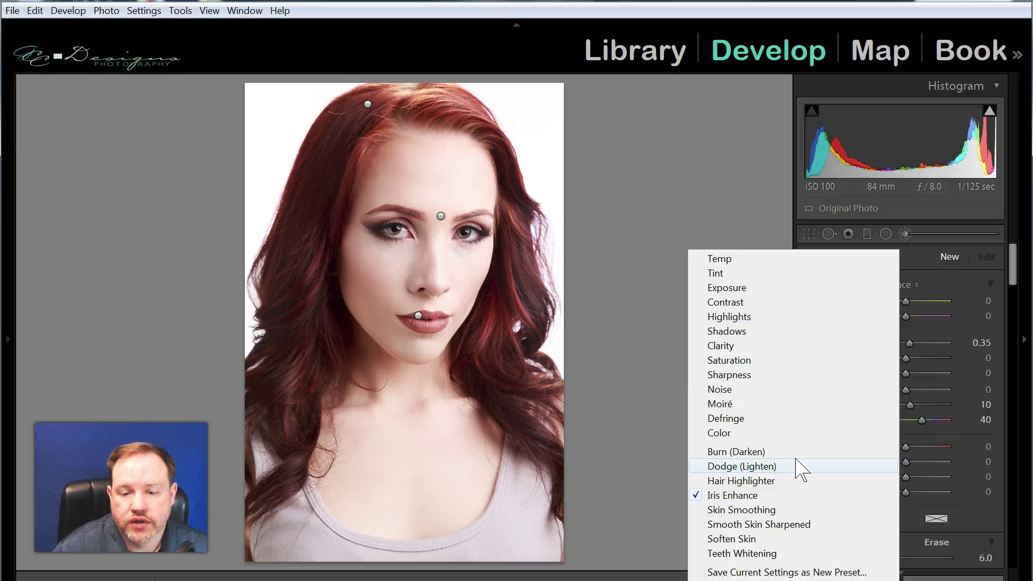
{"action": "left_click", "coordinate": [725, 455]}
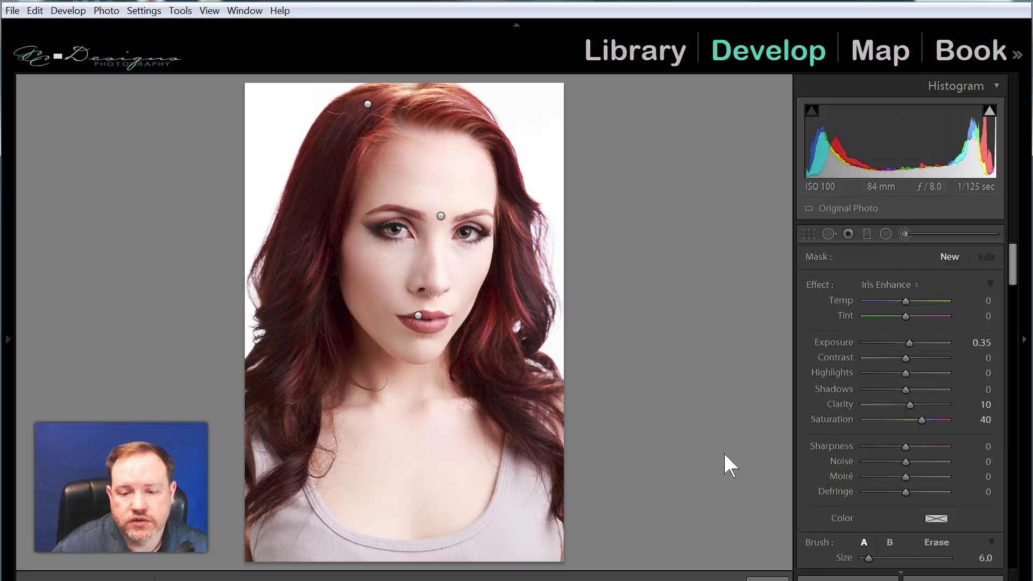
{"action": "scroll", "coordinate": [360, 284], "scroll_direction": "up", "scroll_amount": 3}
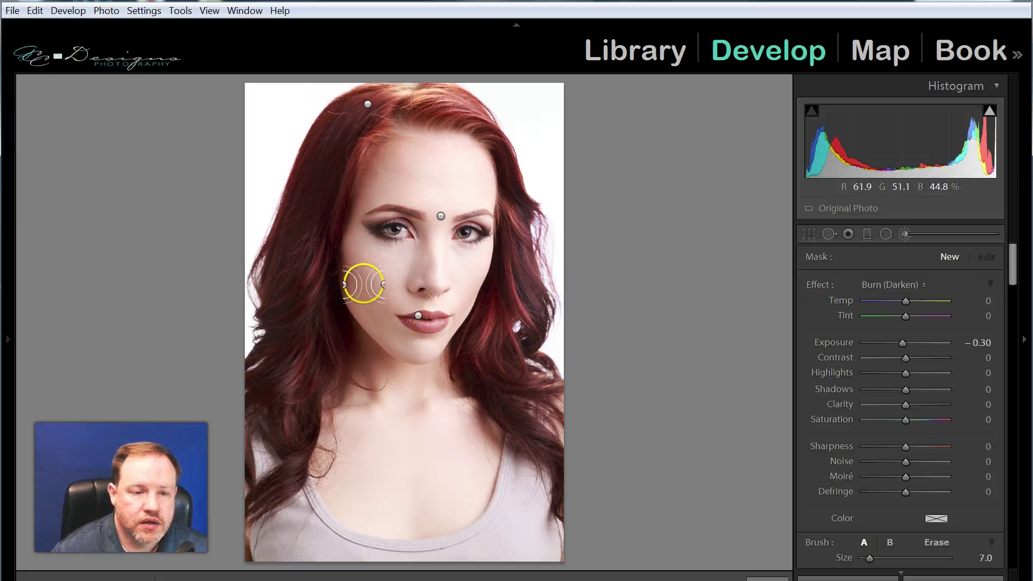
{"action": "mouse_move", "coordinate": [360, 285]}
{"action": "left_mouse_down"}
{"action": "mouse_move", "coordinate": [353, 261]}
{"action": "mouse_move", "coordinate": [376, 312]}
{"action": "mouse_move", "coordinate": [351, 273]}
{"action": "mouse_move", "coordinate": [357, 302]}
{"action": "left_mouse_up"}
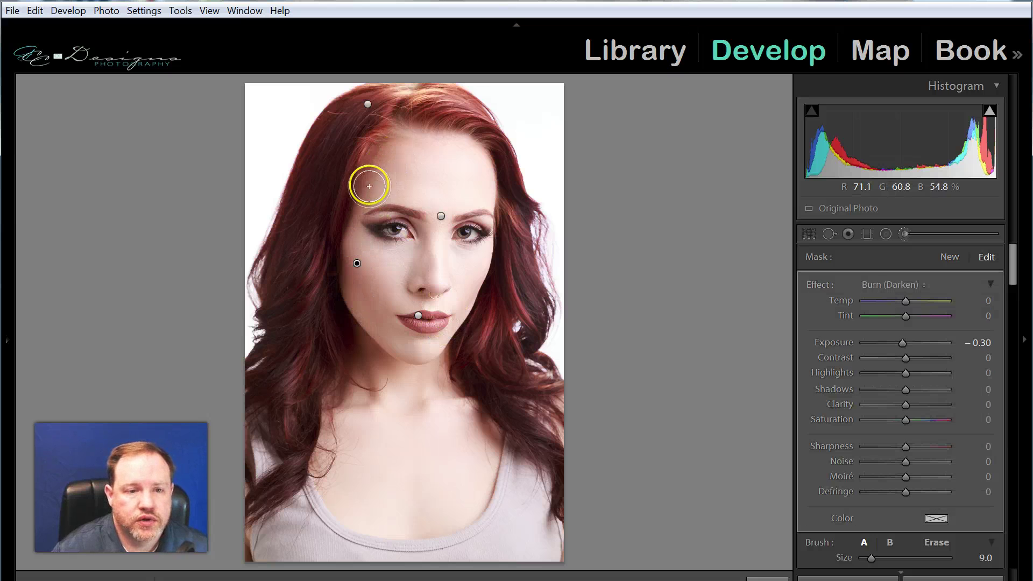
{"action": "scroll", "coordinate": [350, 308], "scroll_direction": "down", "scroll_amount": 2}
{"action": "mouse_move", "coordinate": [383, 284]}
{"action": "left_mouse_down"}
{"action": "mouse_move", "coordinate": [357, 263]}
{"action": "mouse_move", "coordinate": [377, 275]}
{"action": "left_mouse_up"}
{"action": "mouse_move", "coordinate": [480, 294]}
{"action": "left_mouse_down"}
{"action": "mouse_move", "coordinate": [463, 310]}
{"action": "mouse_move", "coordinate": [470, 305]}
{"action": "left_mouse_up"}
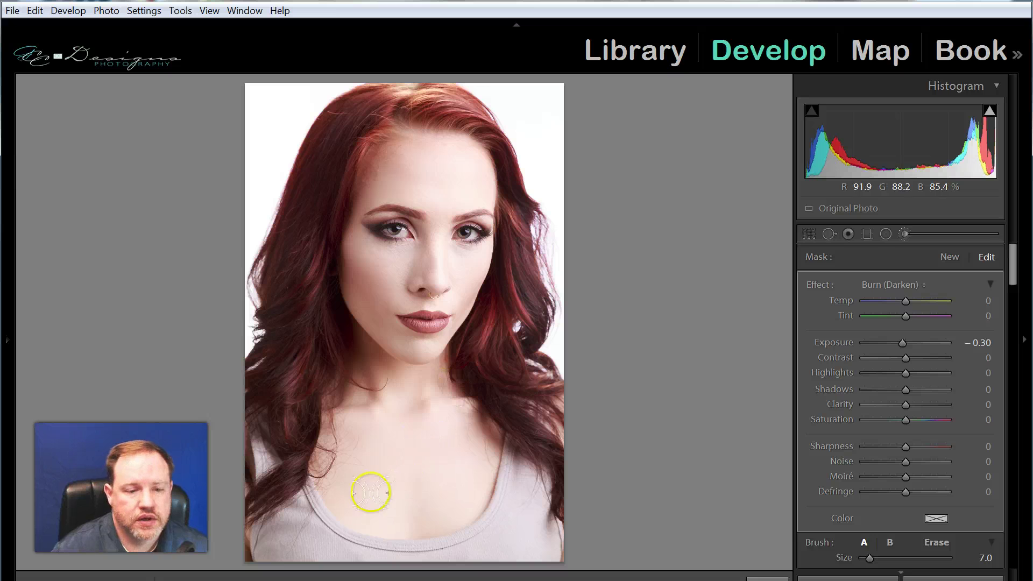
{"action": "mouse_move", "coordinate": [369, 362]}
{"action": "left_mouse_down"}
{"action": "mouse_move", "coordinate": [402, 370]}
{"action": "mouse_move", "coordinate": [347, 420]}
{"action": "mouse_move", "coordinate": [414, 486]}
{"action": "mouse_move", "coordinate": [292, 548]}
{"action": "mouse_move", "coordinate": [293, 558]}
{"action": "left_mouse_up"}
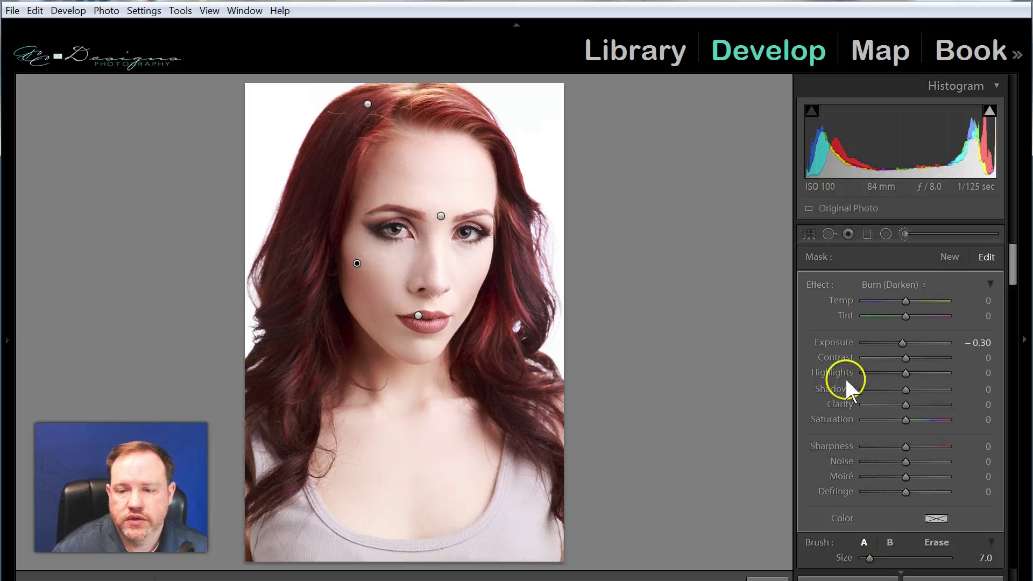
Step: Paint a new Dodge (Lighten) mask over the forehead, nose, chin and cheek highlights, using brush sizes from 7 down to 5
{"action": "left_click", "coordinate": [949, 257]}
{"action": "left_click", "coordinate": [907, 285]}
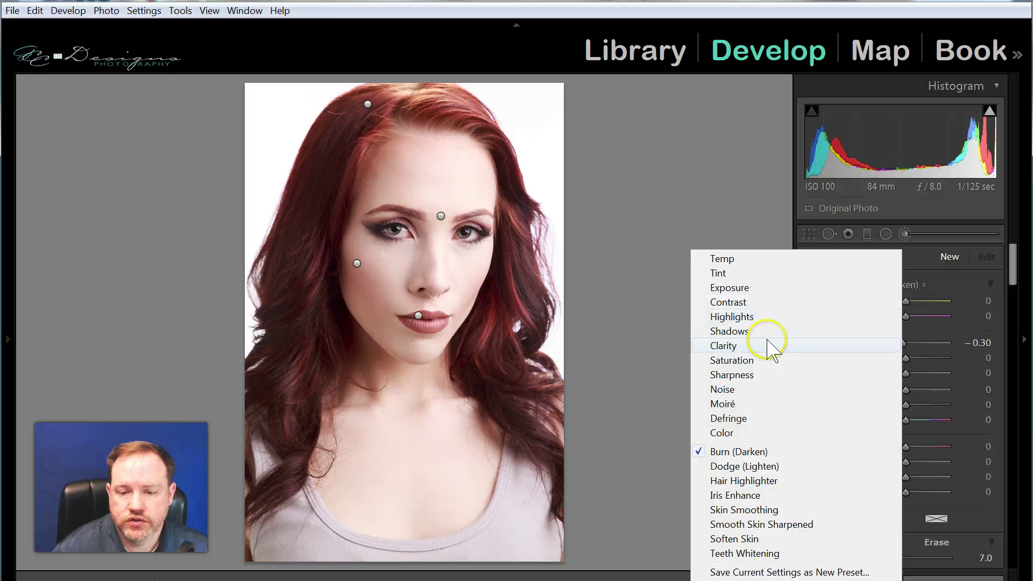
{"action": "left_click", "coordinate": [747, 467]}
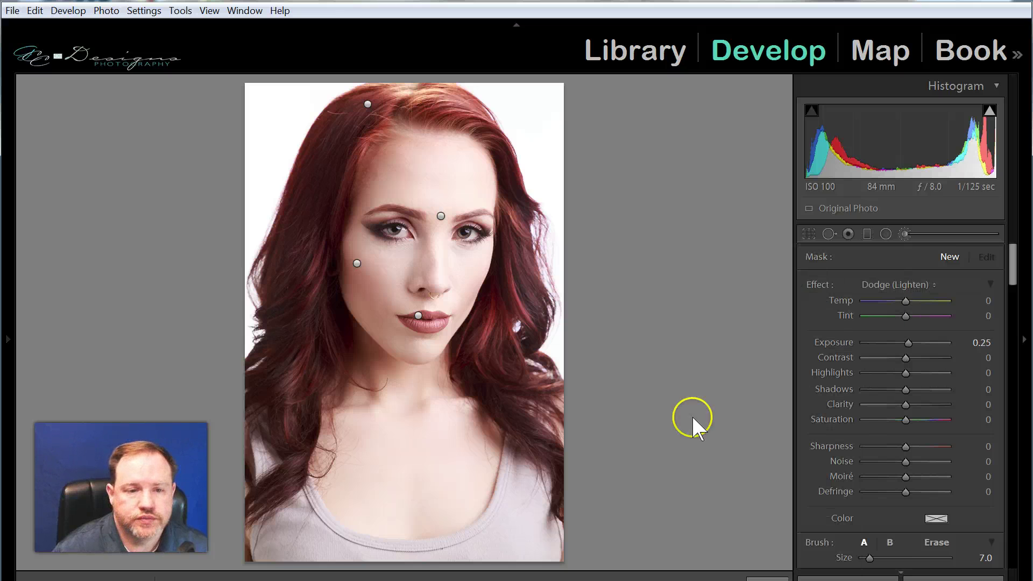
{"action": "mouse_move", "coordinate": [424, 190]}
{"action": "left_mouse_down"}
{"action": "mouse_move", "coordinate": [471, 188]}
{"action": "mouse_move", "coordinate": [426, 179]}
{"action": "mouse_move", "coordinate": [456, 176]}
{"action": "mouse_move", "coordinate": [427, 171]}
{"action": "mouse_move", "coordinate": [459, 163]}
{"action": "mouse_move", "coordinate": [435, 161]}
{"action": "left_mouse_up"}
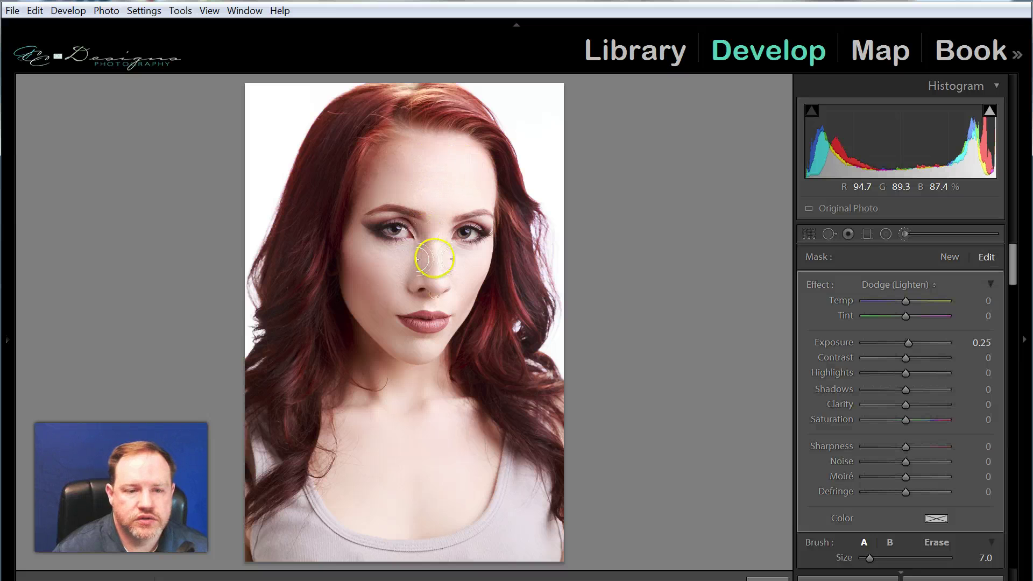
{"action": "key", "text": "bracketleft"}
{"action": "mouse_move", "coordinate": [438, 252]}
{"action": "left_mouse_down"}
{"action": "mouse_move", "coordinate": [439, 291]}
{"action": "mouse_move", "coordinate": [396, 255]}
{"action": "mouse_move", "coordinate": [399, 268]}
{"action": "mouse_move", "coordinate": [394, 251]}
{"action": "mouse_move", "coordinate": [370, 248]}
{"action": "mouse_move", "coordinate": [394, 275]}
{"action": "mouse_move", "coordinate": [399, 254]}
{"action": "mouse_move", "coordinate": [366, 247]}
{"action": "mouse_move", "coordinate": [424, 283]}
{"action": "mouse_move", "coordinate": [443, 268]}
{"action": "mouse_move", "coordinate": [476, 265]}
{"action": "mouse_move", "coordinate": [458, 297]}
{"action": "left_mouse_up"}
{"action": "key", "text": "bracketright"}
{"action": "mouse_move", "coordinate": [433, 353]}
{"action": "left_mouse_down"}
{"action": "mouse_move", "coordinate": [463, 295]}
{"action": "mouse_move", "coordinate": [452, 298]}
{"action": "mouse_move", "coordinate": [477, 275]}
{"action": "left_mouse_up"}
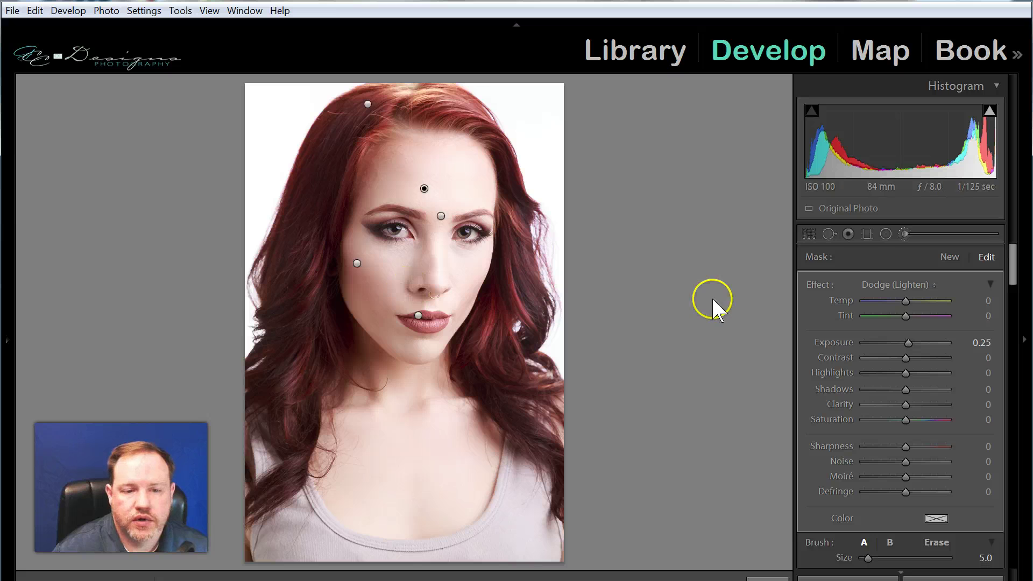
Step: Change the active mask's effect to Burn (Darken), paint along the side of the nose and close the Adjustment Brush
{"action": "left_click", "coordinate": [918, 285]}
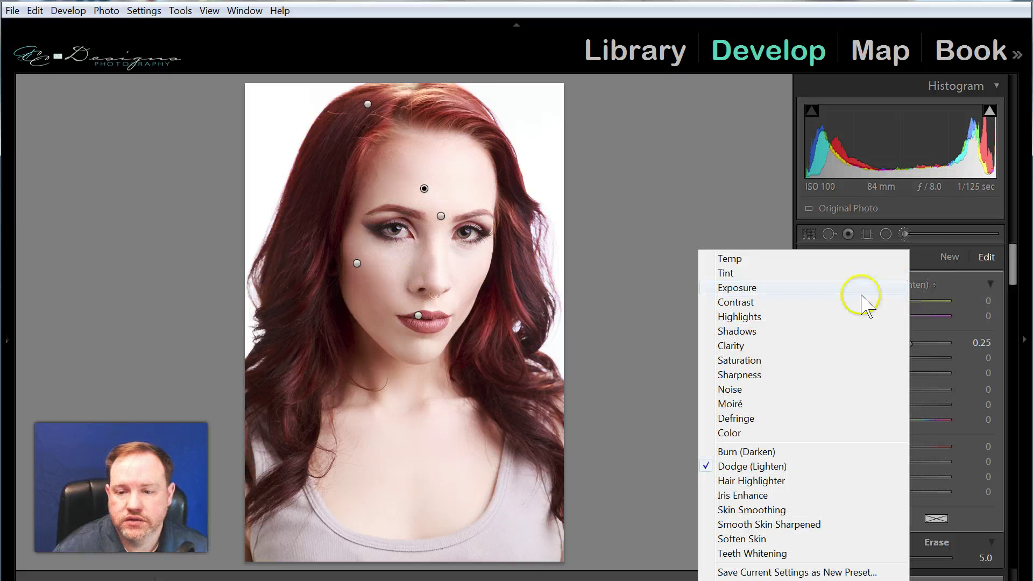
{"action": "left_click", "coordinate": [745, 452]}
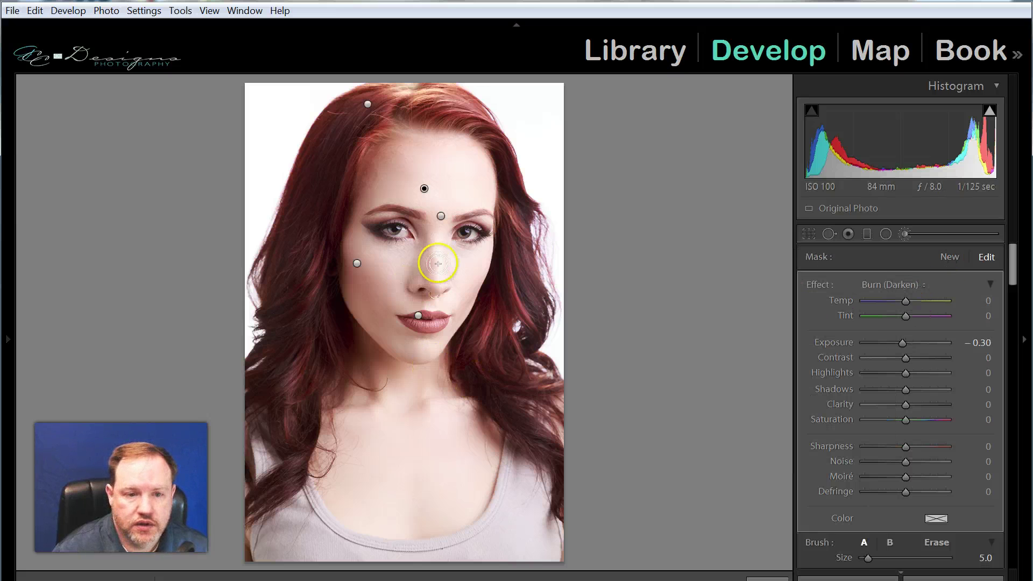
{"action": "key", "text": "bracketleft"}
{"action": "mouse_move", "coordinate": [424, 253]}
{"action": "left_mouse_down"}
{"action": "mouse_move", "coordinate": [423, 283]}
{"action": "mouse_move", "coordinate": [422, 264]}
{"action": "mouse_move", "coordinate": [411, 292]}
{"action": "mouse_move", "coordinate": [426, 246]}
{"action": "mouse_move", "coordinate": [422, 282]}
{"action": "left_mouse_up"}
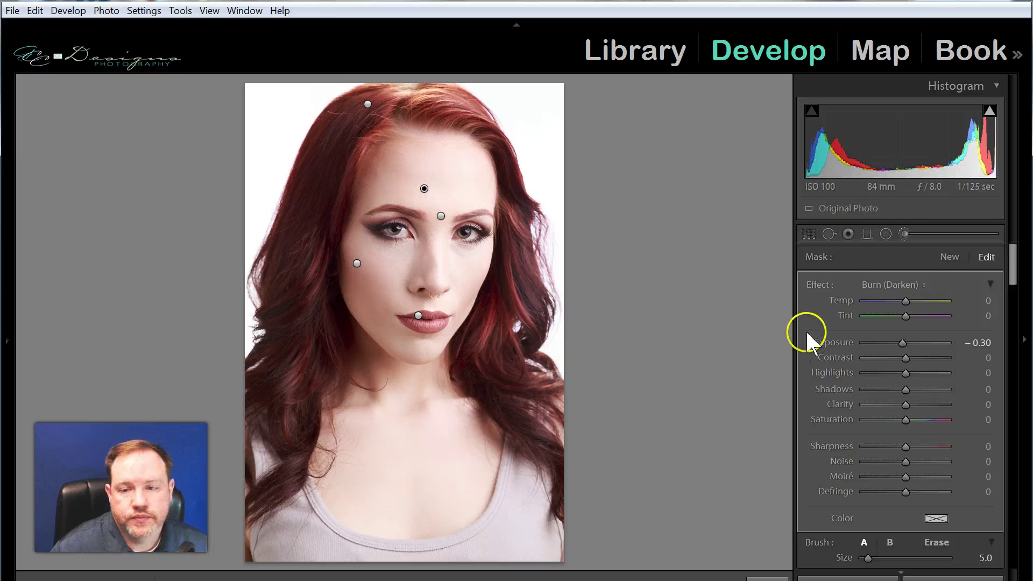
{"action": "left_click", "coordinate": [903, 233]}
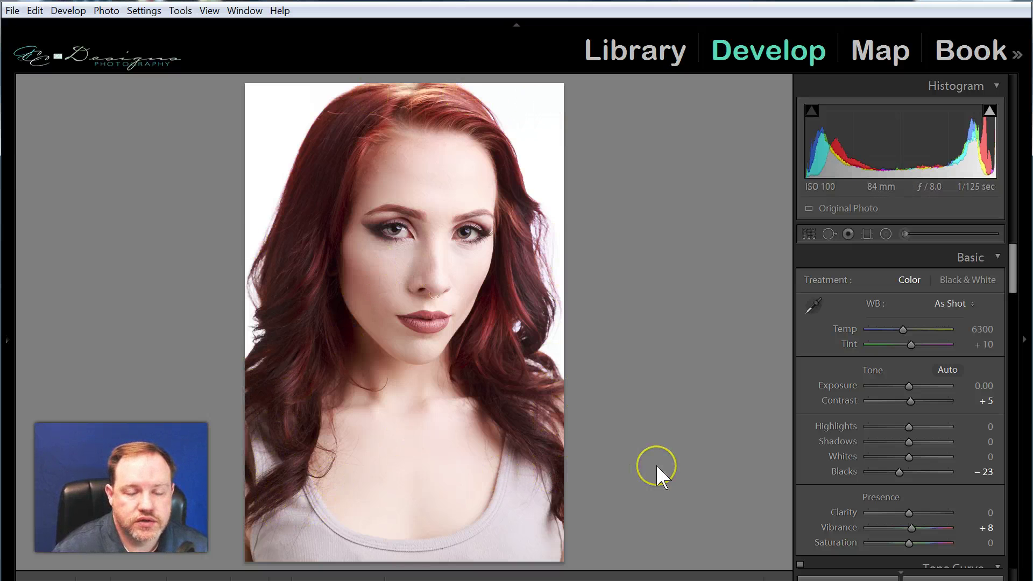
Step: Start a new Adjustment Brush mask with the Sharpness effect and set its sharpness to 11
{"action": "left_click", "coordinate": [906, 232]}
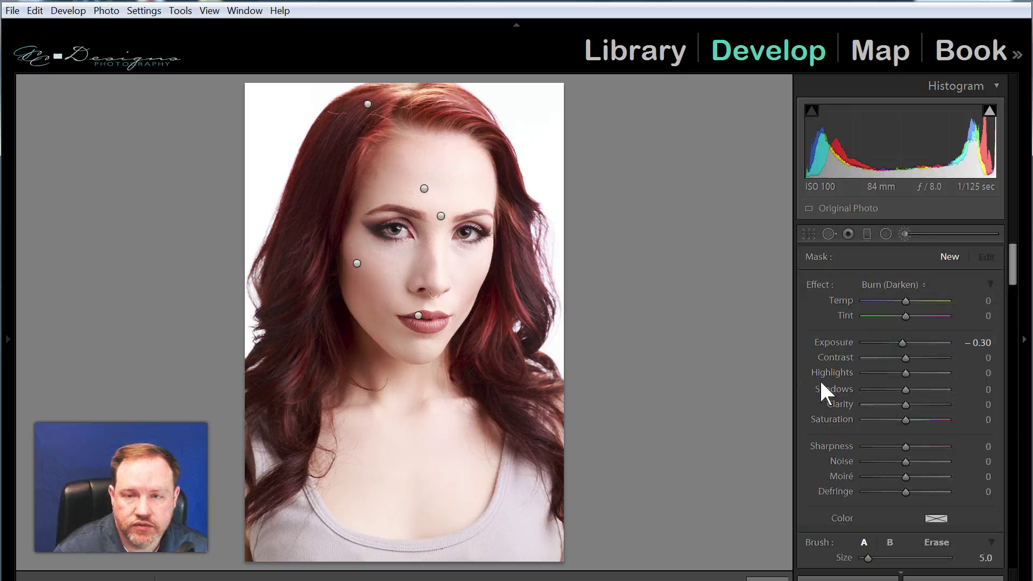
{"action": "left_click", "coordinate": [888, 285]}
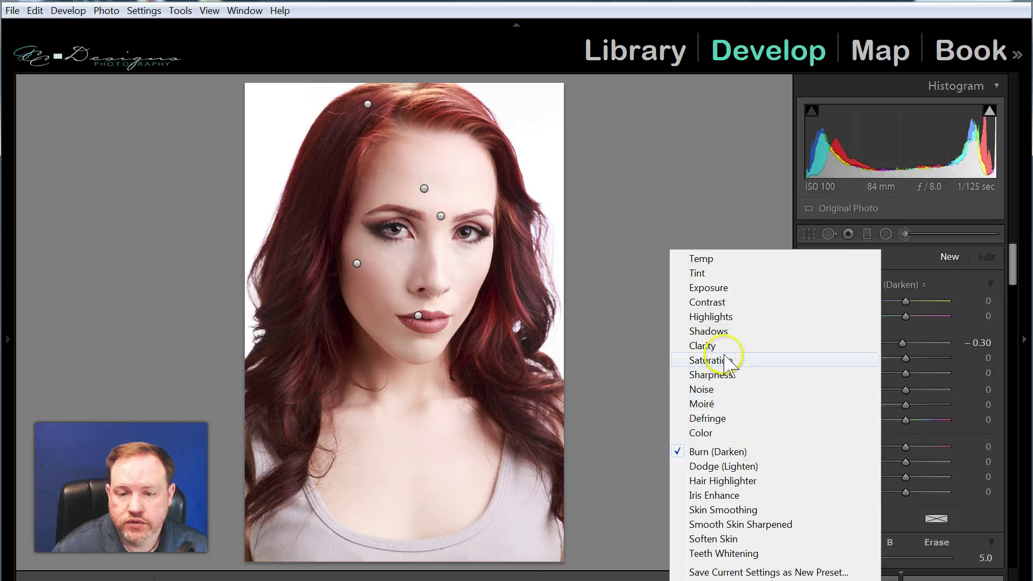
{"action": "left_click", "coordinate": [723, 377]}
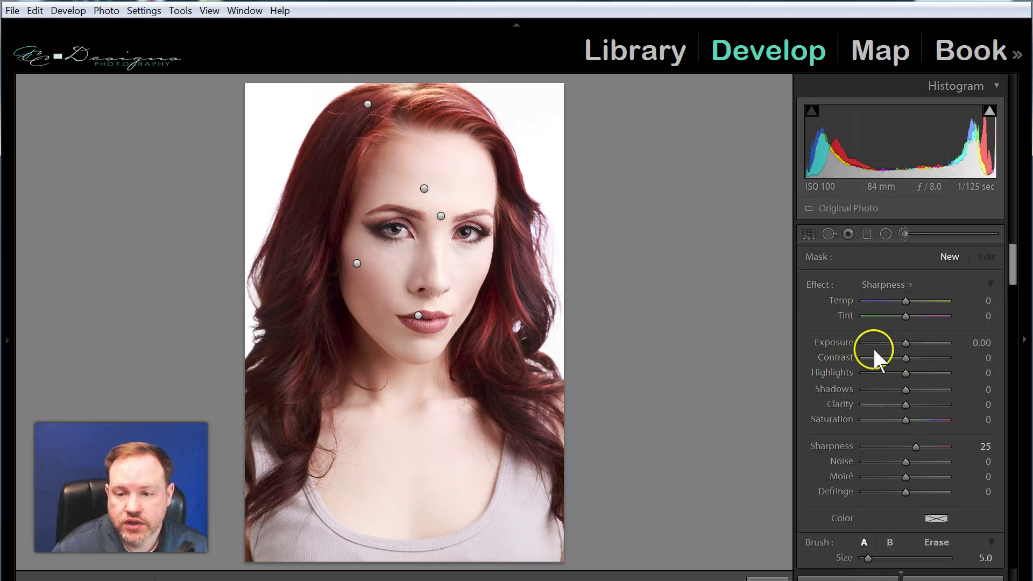
{"action": "left_click_drag", "start_coordinate": [914, 446], "coordinate": [908, 446]}
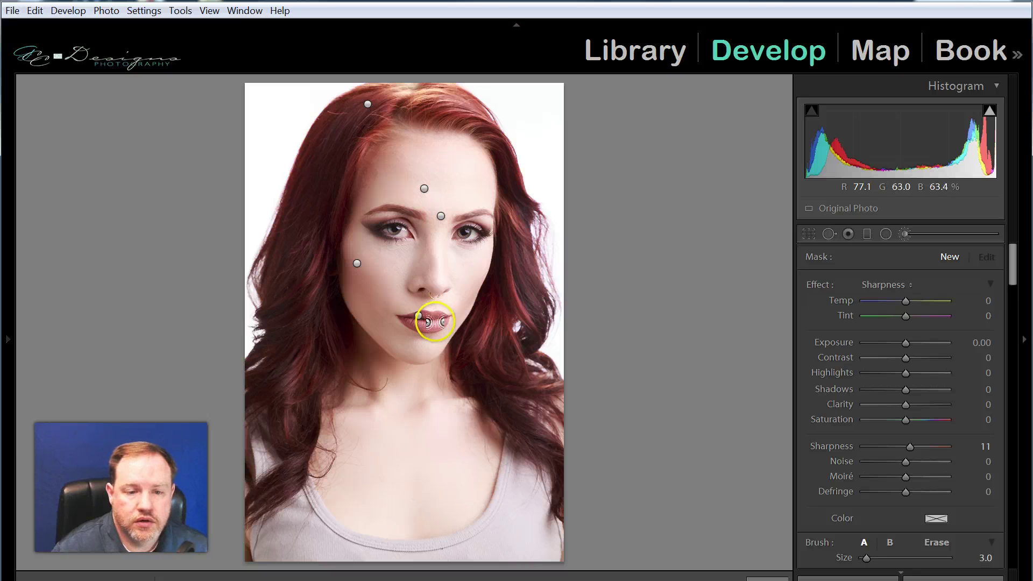
Step: Paint the Sharpness mask over the lips, eyes and eyebrows, reducing the brush from size 3 to 1
{"action": "mouse_move", "coordinate": [435, 322]}
{"action": "left_mouse_down"}
{"action": "mouse_move", "coordinate": [415, 323]}
{"action": "mouse_move", "coordinate": [428, 321]}
{"action": "left_mouse_up"}
{"action": "mouse_move", "coordinate": [406, 231]}
{"action": "left_mouse_down"}
{"action": "mouse_move", "coordinate": [377, 227]}
{"action": "mouse_move", "coordinate": [397, 237]}
{"action": "mouse_move", "coordinate": [389, 231]}
{"action": "mouse_move", "coordinate": [482, 224]}
{"action": "mouse_move", "coordinate": [460, 231]}
{"action": "mouse_move", "coordinate": [477, 236]}
{"action": "mouse_move", "coordinate": [452, 236]}
{"action": "mouse_move", "coordinate": [475, 234]}
{"action": "mouse_move", "coordinate": [455, 227]}
{"action": "mouse_move", "coordinate": [495, 216]}
{"action": "left_mouse_up"}
{"action": "scroll", "coordinate": [465, 213], "scroll_direction": "down", "scroll_amount": 2}
{"action": "mouse_move", "coordinate": [419, 216]}
{"action": "left_mouse_down"}
{"action": "mouse_move", "coordinate": [374, 213]}
{"action": "mouse_move", "coordinate": [409, 213]}
{"action": "left_mouse_up"}
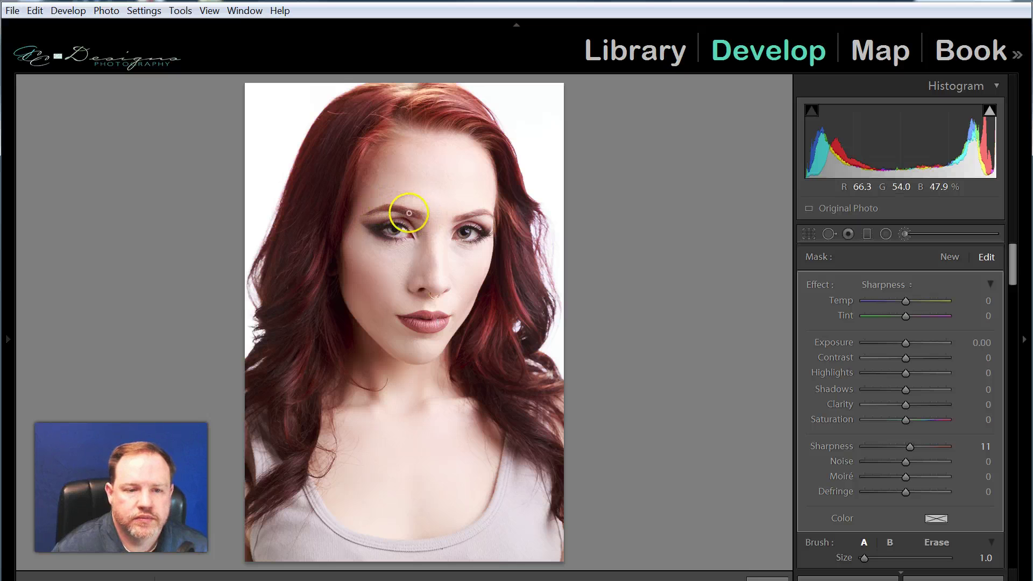
Step: Paint the Sharpness mask over the hair on both sides of the face with a size 8 brush and close the Adjustment Brush
{"action": "scroll", "coordinate": [385, 413], "scroll_direction": "up", "scroll_amount": 3}
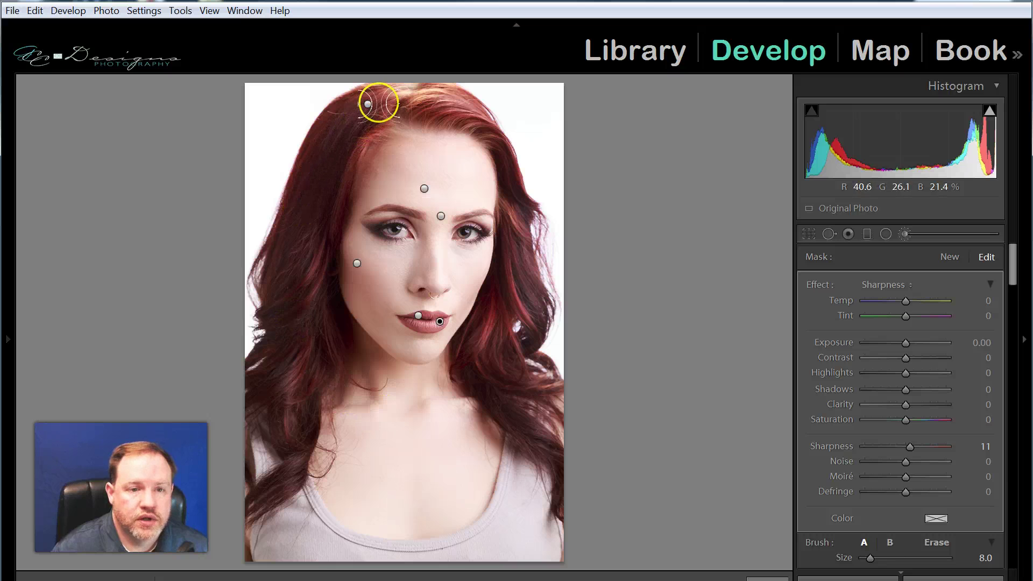
{"action": "mouse_move", "coordinate": [373, 104]}
{"action": "left_mouse_down"}
{"action": "mouse_move", "coordinate": [359, 122]}
{"action": "mouse_move", "coordinate": [376, 125]}
{"action": "mouse_move", "coordinate": [393, 101]}
{"action": "mouse_move", "coordinate": [330, 199]}
{"action": "mouse_move", "coordinate": [343, 157]}
{"action": "left_mouse_up"}
{"action": "mouse_move", "coordinate": [276, 288]}
{"action": "left_mouse_down"}
{"action": "mouse_move", "coordinate": [308, 370]}
{"action": "mouse_move", "coordinate": [286, 470]}
{"action": "mouse_move", "coordinate": [258, 494]}
{"action": "mouse_move", "coordinate": [272, 463]}
{"action": "left_mouse_up"}
{"action": "mouse_move", "coordinate": [471, 112]}
{"action": "left_mouse_down"}
{"action": "mouse_move", "coordinate": [514, 225]}
{"action": "mouse_move", "coordinate": [510, 297]}
{"action": "mouse_move", "coordinate": [525, 219]}
{"action": "mouse_move", "coordinate": [532, 285]}
{"action": "mouse_move", "coordinate": [471, 368]}
{"action": "mouse_move", "coordinate": [495, 309]}
{"action": "mouse_move", "coordinate": [500, 386]}
{"action": "mouse_move", "coordinate": [534, 411]}
{"action": "mouse_move", "coordinate": [566, 461]}
{"action": "mouse_move", "coordinate": [519, 323]}
{"action": "left_mouse_up"}
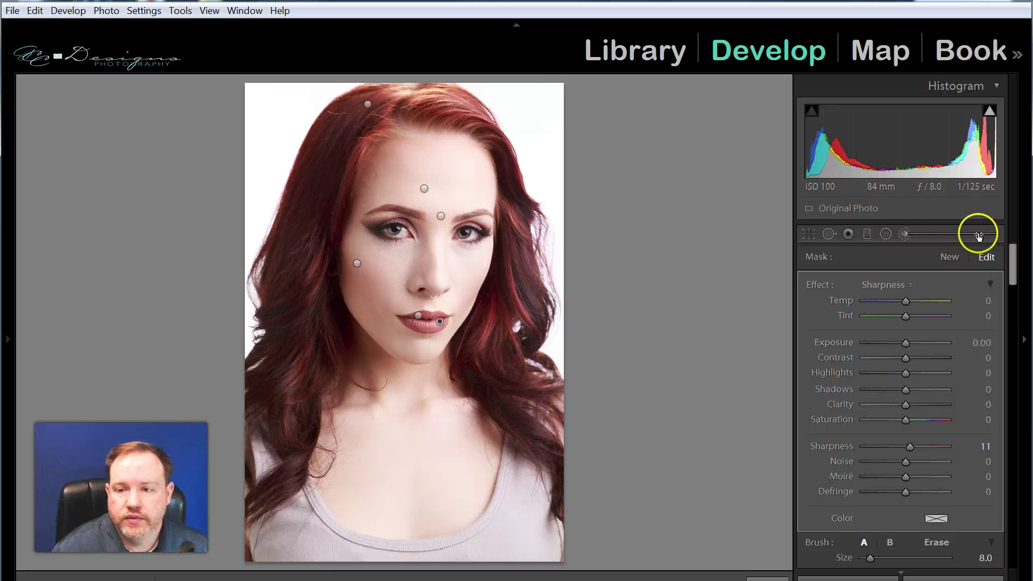
{"action": "left_click", "coordinate": [900, 236]}
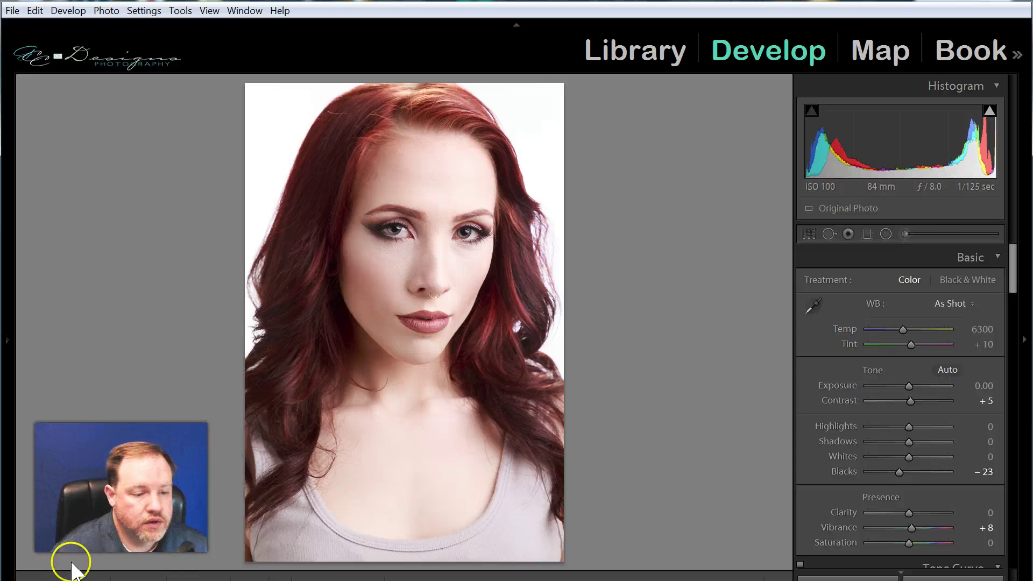
Step: Compare the portrait in a side-by-side Before/After view, inspecting the eye and eyebrow up close before returning to the full image
{"action": "left_click", "coordinate": [51, 559]}
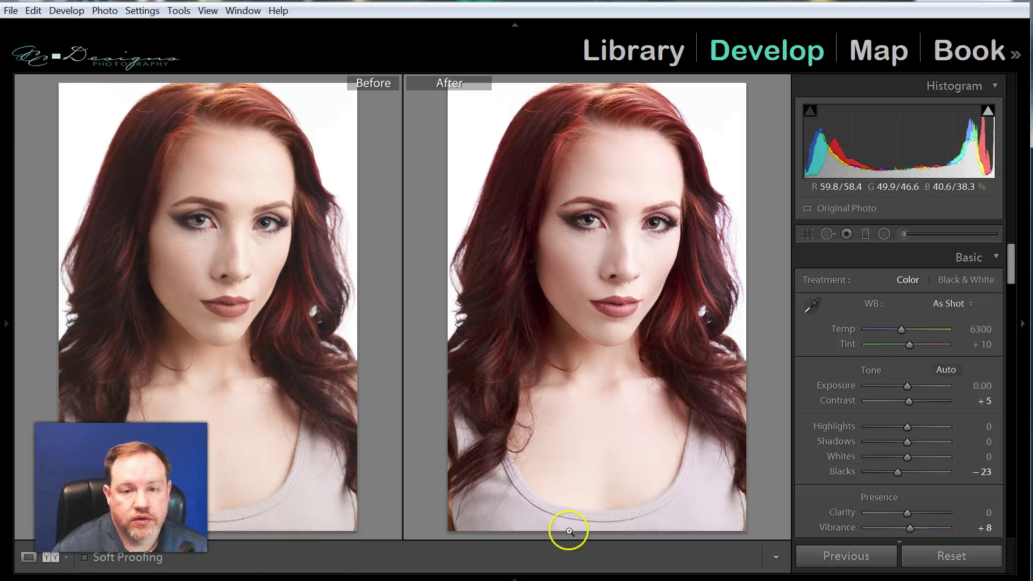
{"action": "left_click", "coordinate": [615, 221]}
{"action": "left_click_drag", "start_coordinate": [530, 266], "coordinate": [627, 392]}
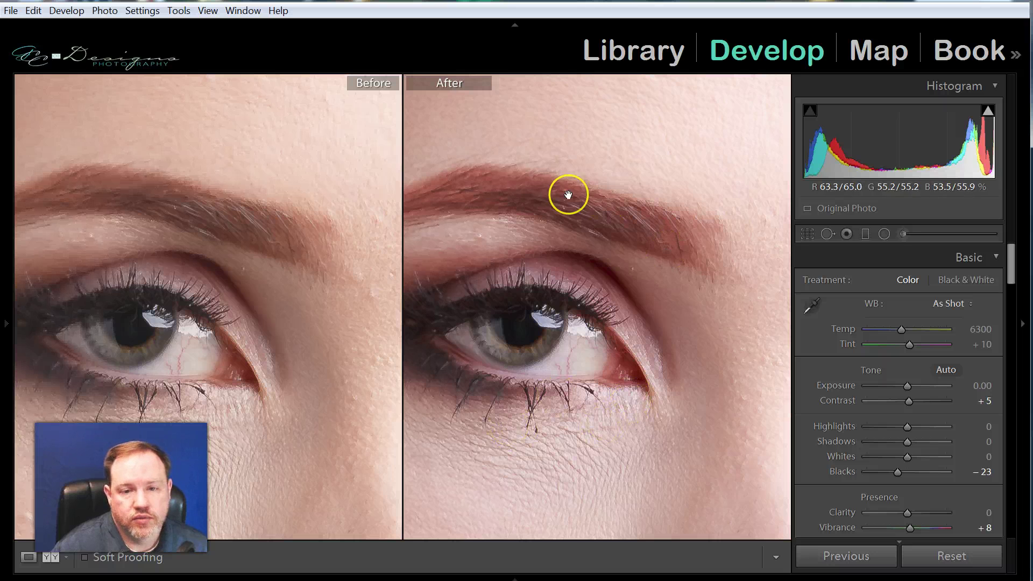
{"action": "left_click", "coordinate": [576, 369]}
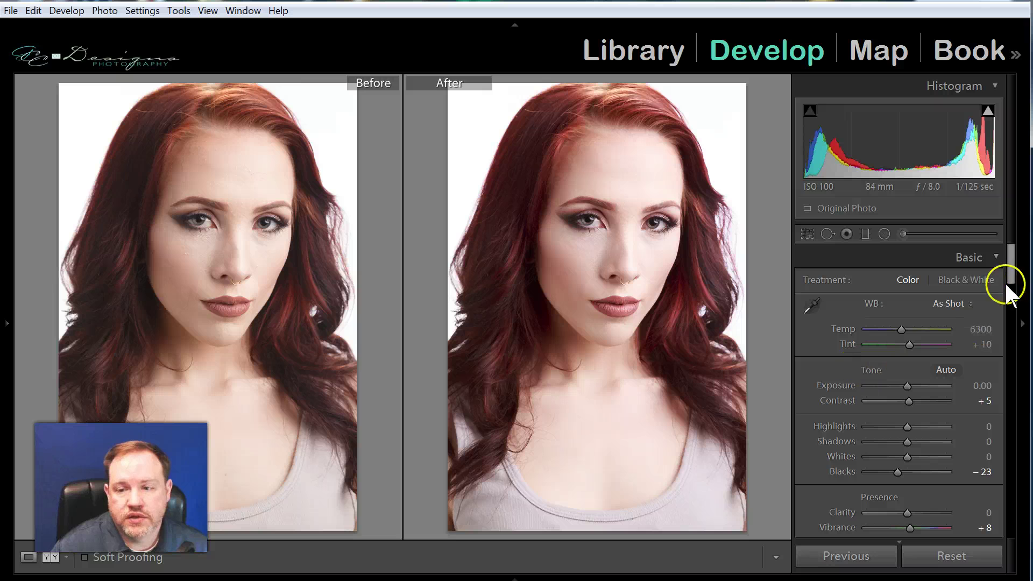